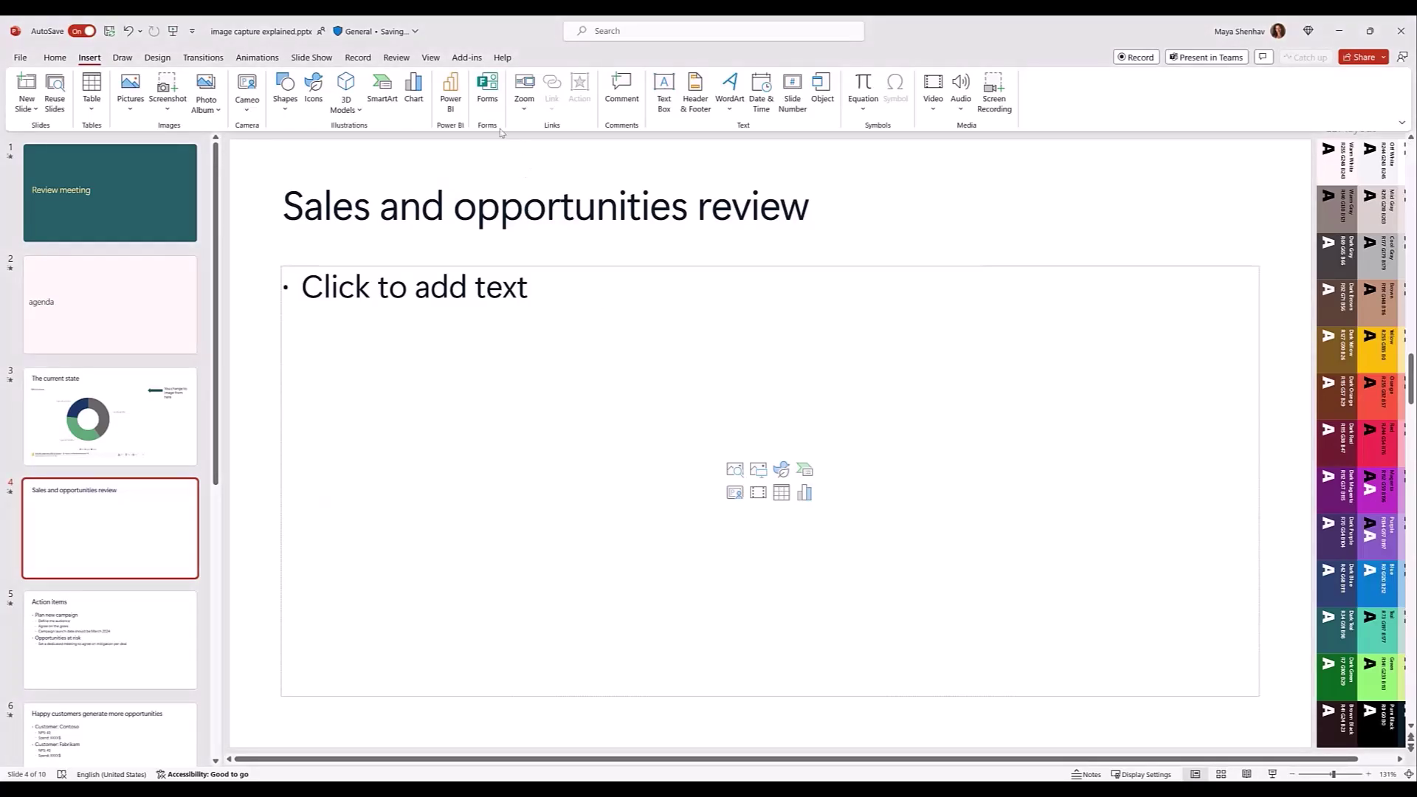
Insert the Power BI add-in into the empty content placeholder of the Sales and opportunities slide.
{"action": "left_click", "coordinate": [451, 94]}
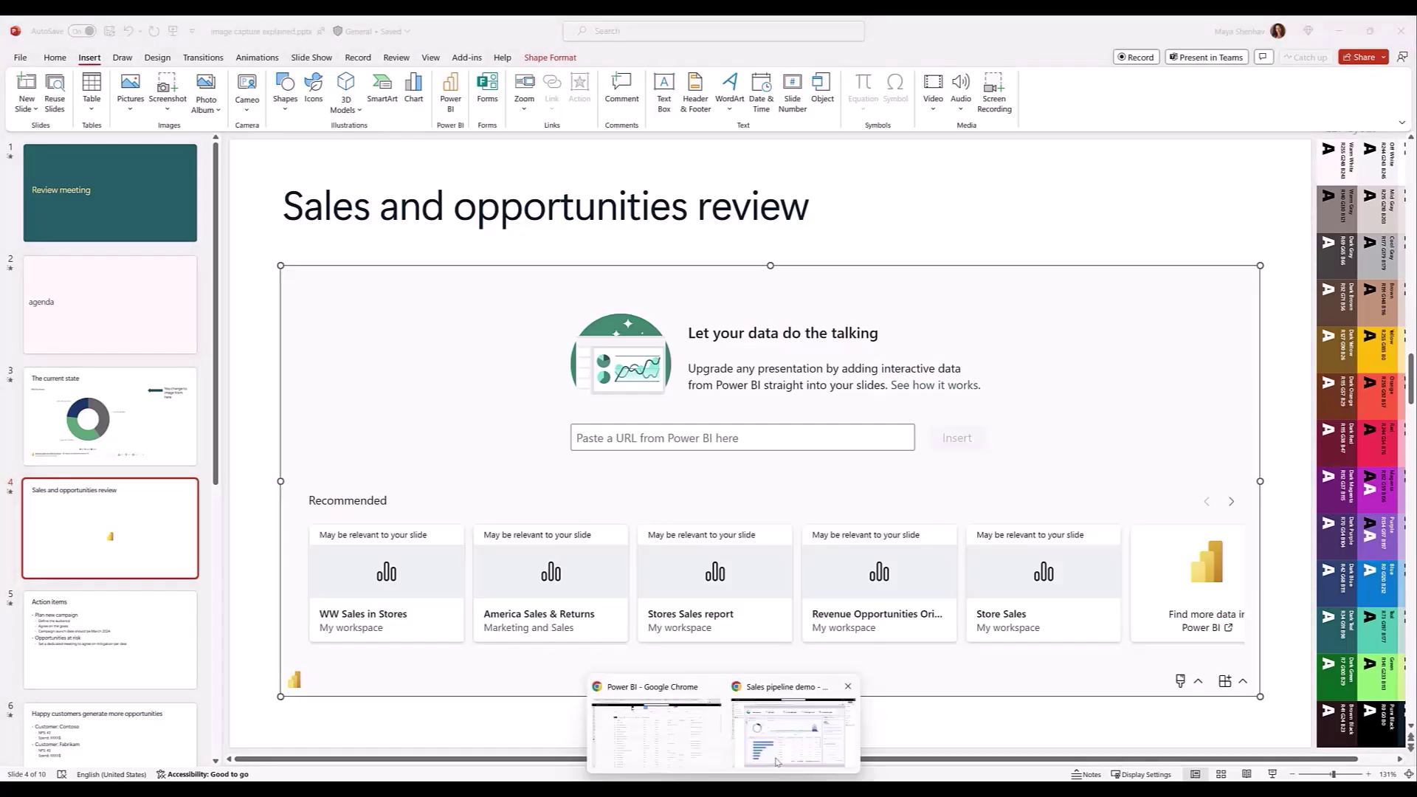
Copy a share link to the Revenue by Year, Month and Status visual in Power BI.
{"action": "left_click", "coordinate": [779, 766]}
{"action": "left_click", "coordinate": [1018, 231]}
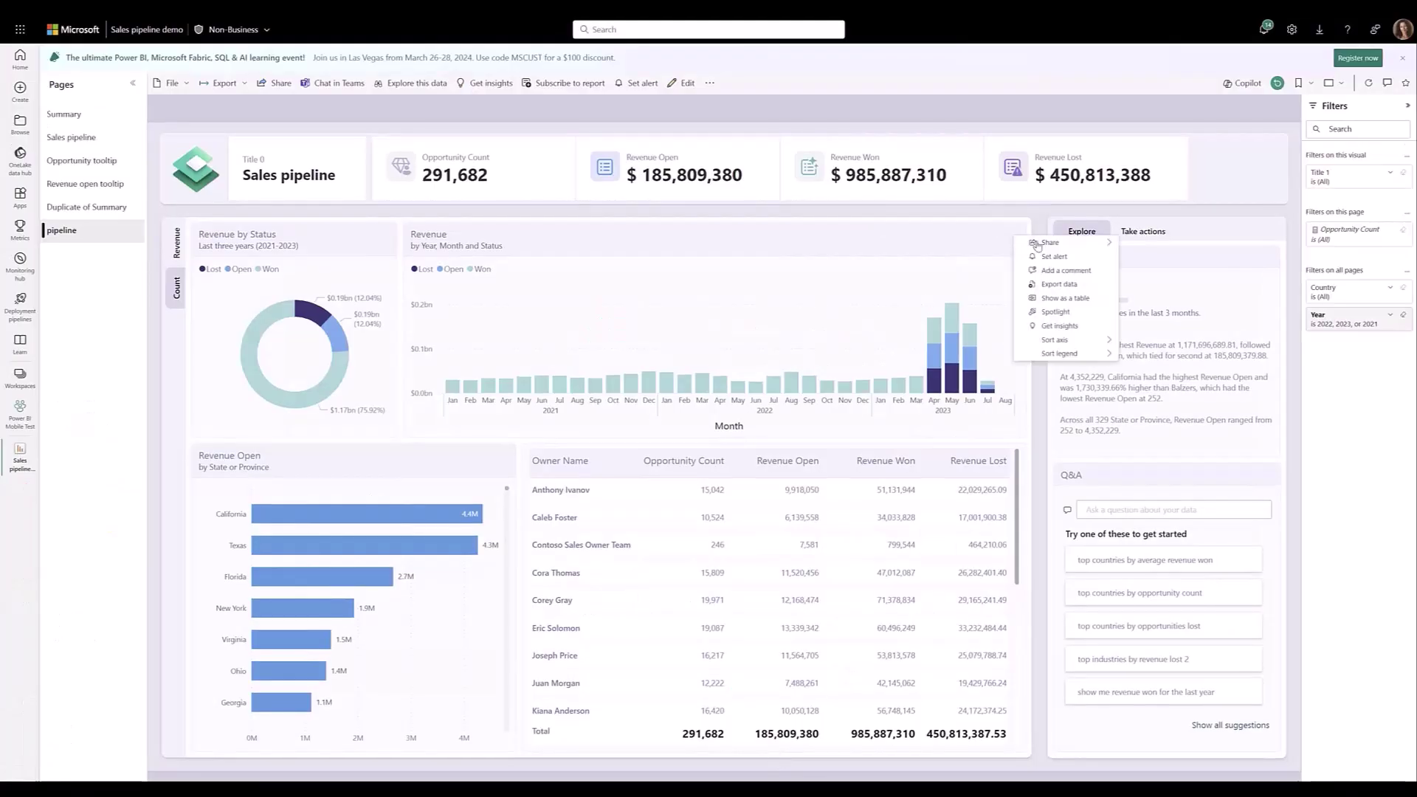
{"action": "left_click", "coordinate": [1163, 246]}
{"action": "left_click", "coordinate": [771, 437]}
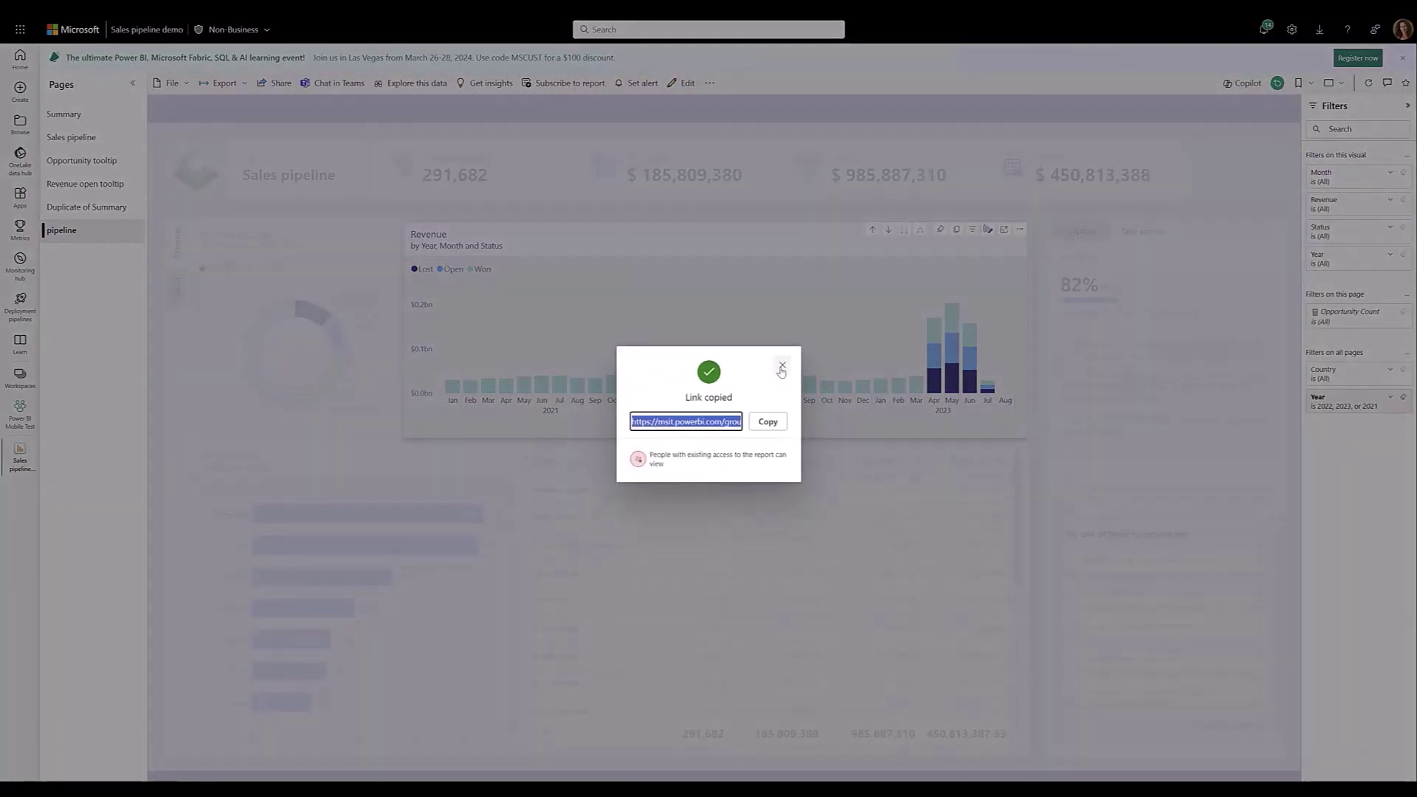
{"action": "left_click", "coordinate": [784, 369]}
Paste the copied visual link into the slide's Power BI panel and insert the chart.
{"action": "key", "text": "alt+Tab"}
{"action": "left_click", "coordinate": [679, 436]}
{"action": "key", "text": "ctrl+v"}
{"action": "left_click", "coordinate": [957, 438]}
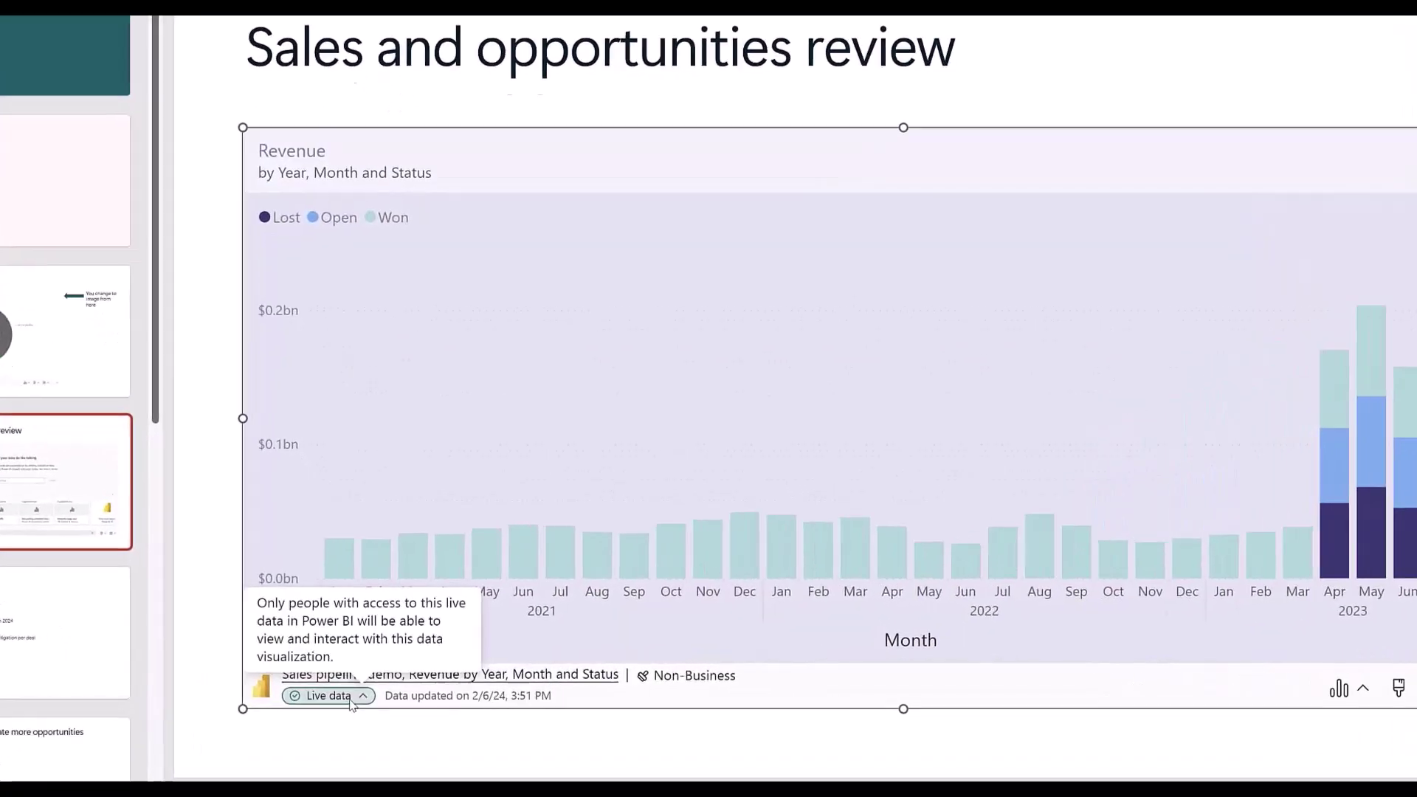
Open the Live data chip to show the live, snapshot and public snapshot options.
{"action": "left_click", "coordinate": [369, 686]}
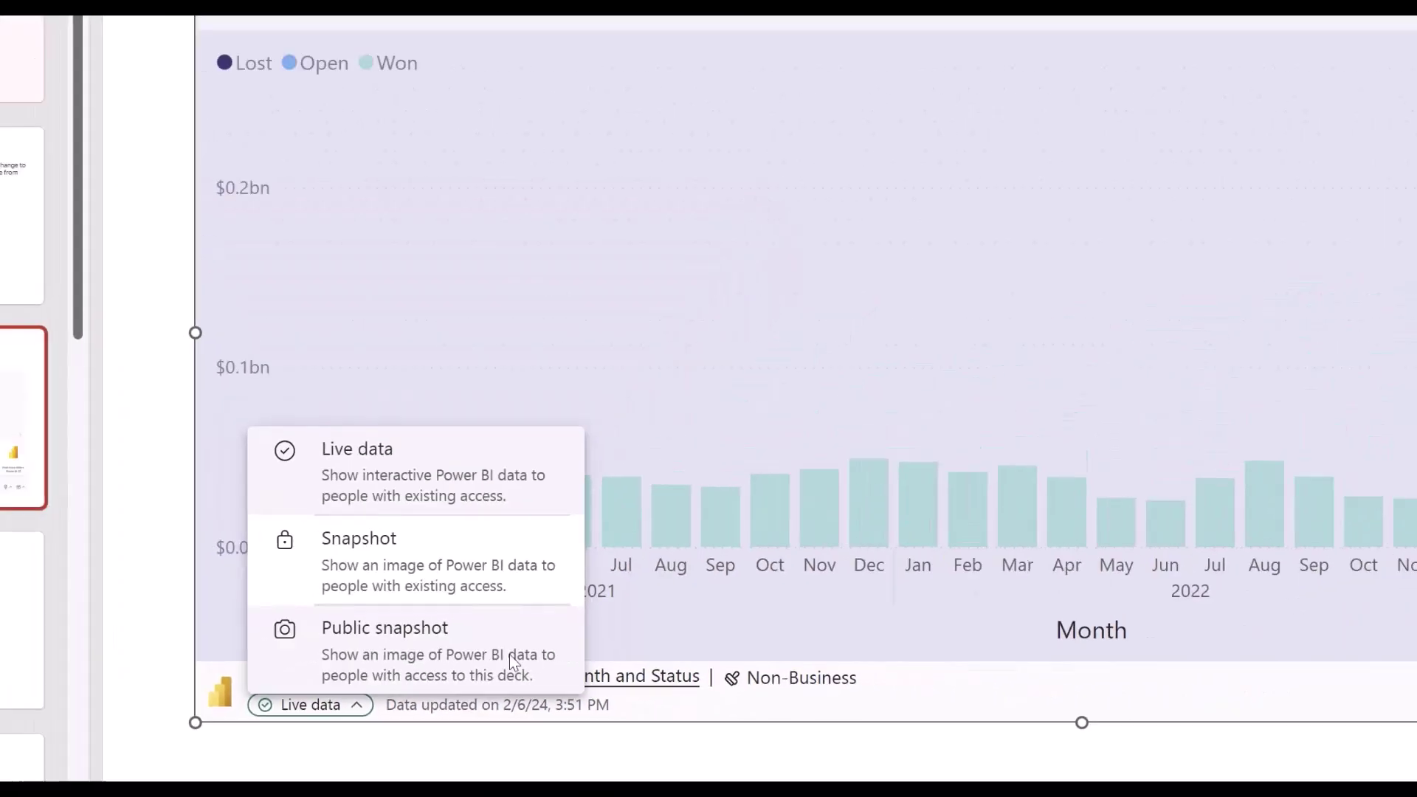
Set the Revenue chart to Public snapshot, deselect it, and reopen 'image capture explained'.
{"action": "left_click", "coordinate": [625, 667]}
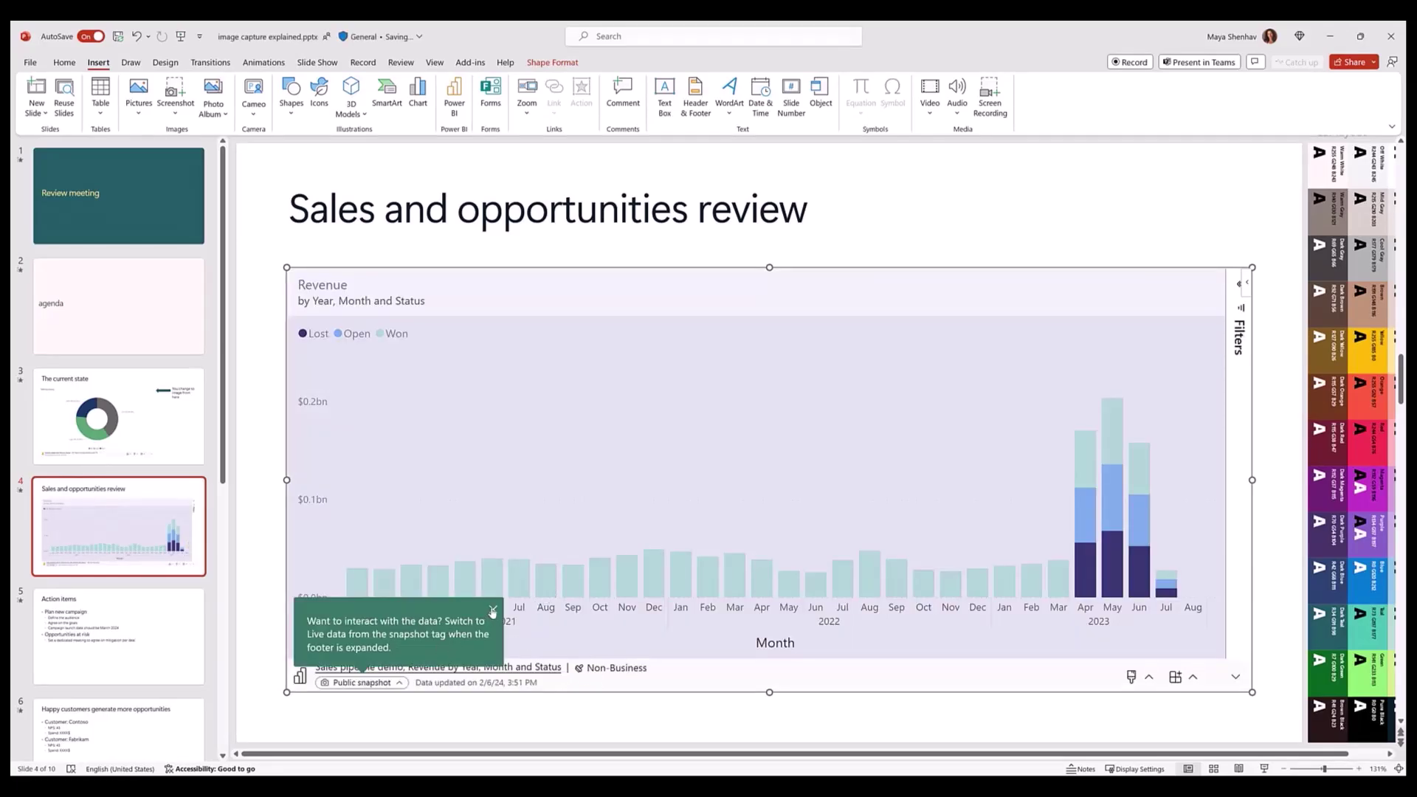
{"action": "left_click", "coordinate": [493, 611]}
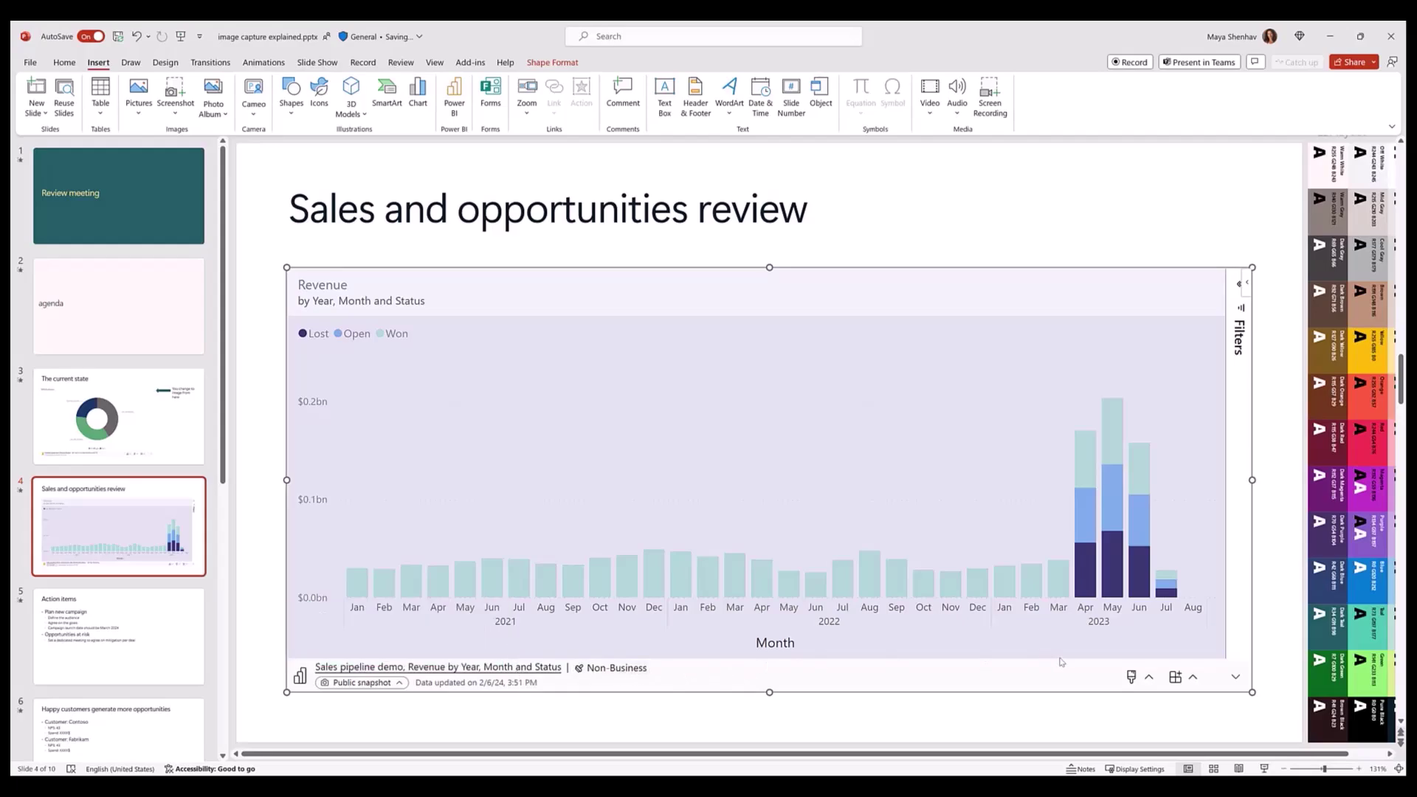
{"action": "left_click", "coordinate": [1149, 677]}
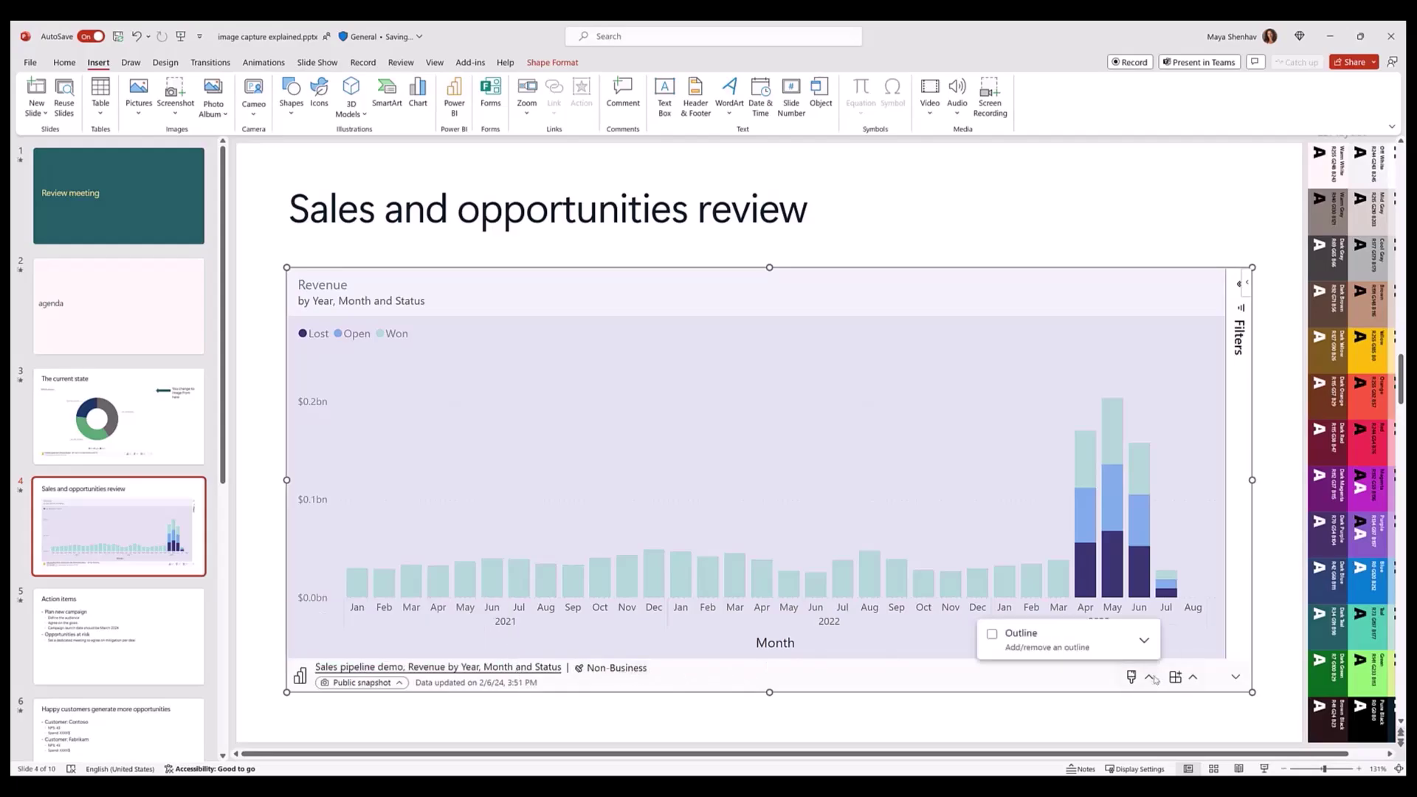
{"action": "left_click", "coordinate": [996, 642]}
{"action": "left_click", "coordinate": [984, 719]}
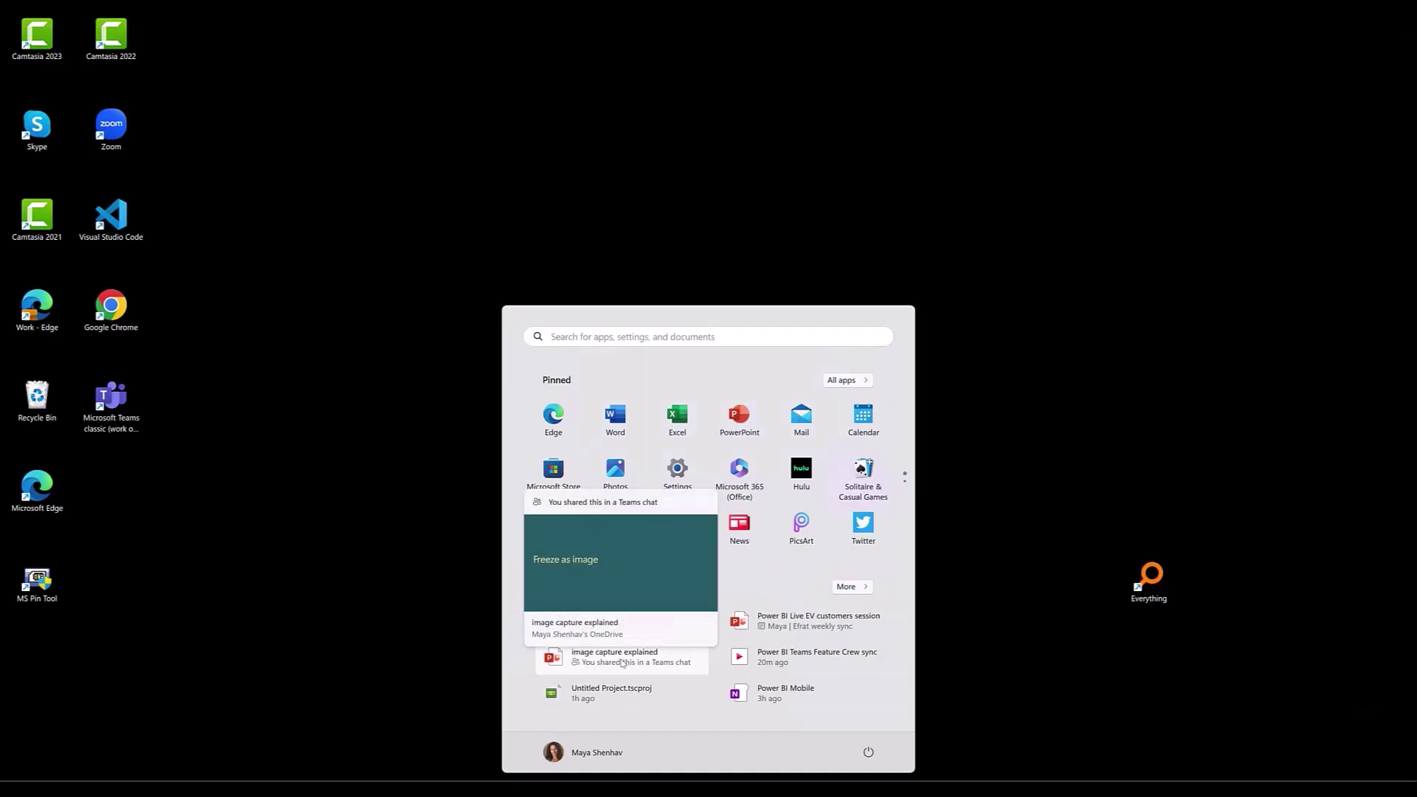
{"action": "left_click", "coordinate": [622, 661]}
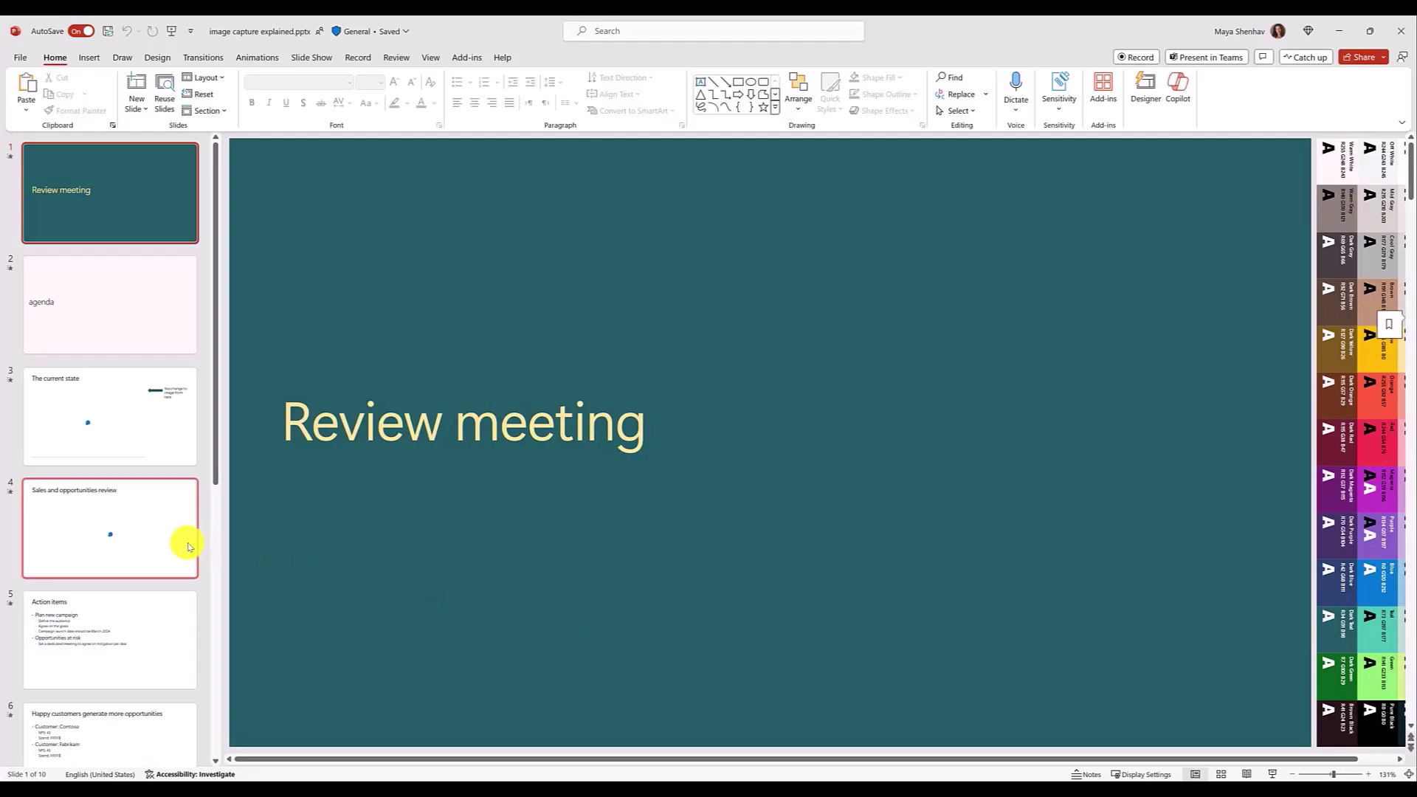
Go to slide 4, select the Revenue chart snapshot, and dismiss the live-data tip.
{"action": "left_click", "coordinate": [180, 545]}
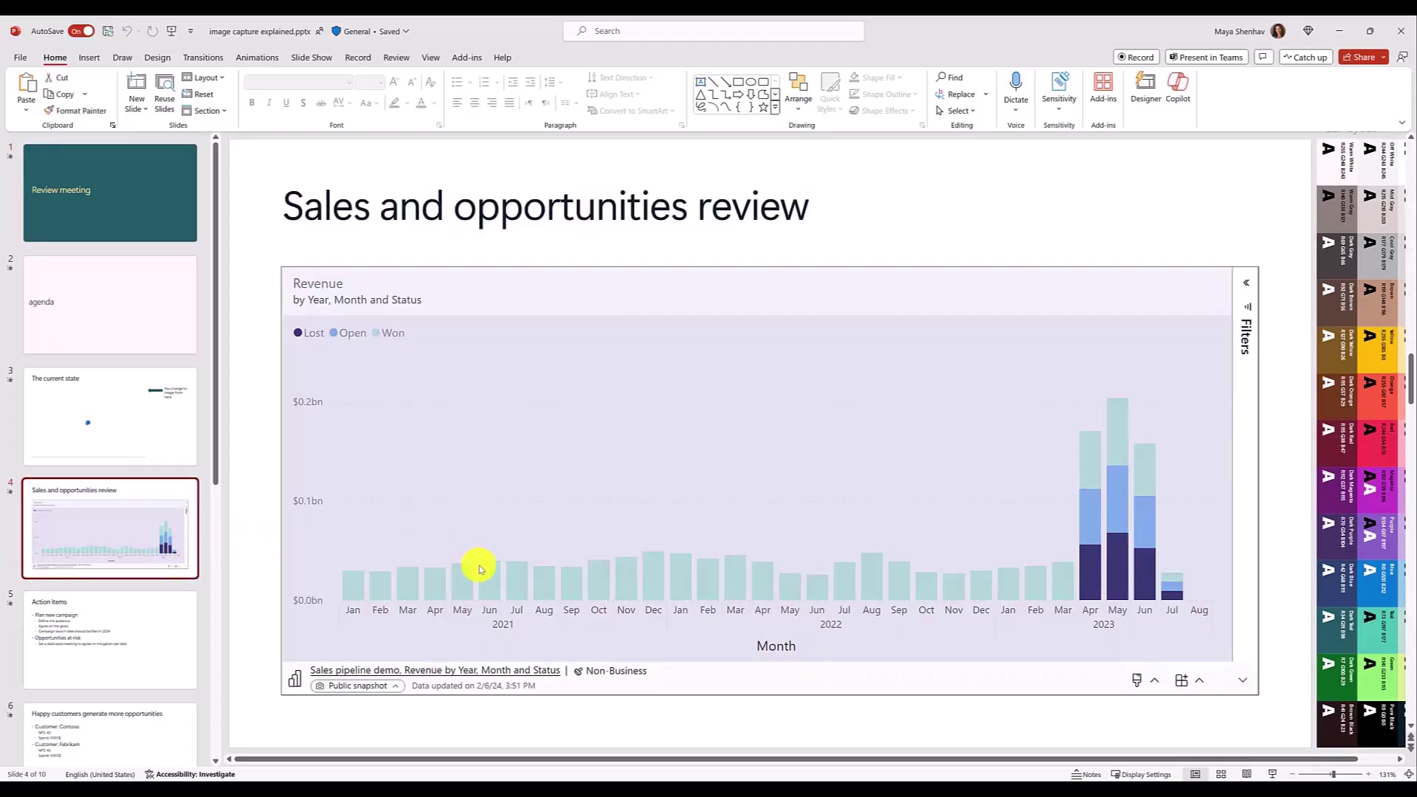
{"action": "left_click", "coordinate": [473, 573]}
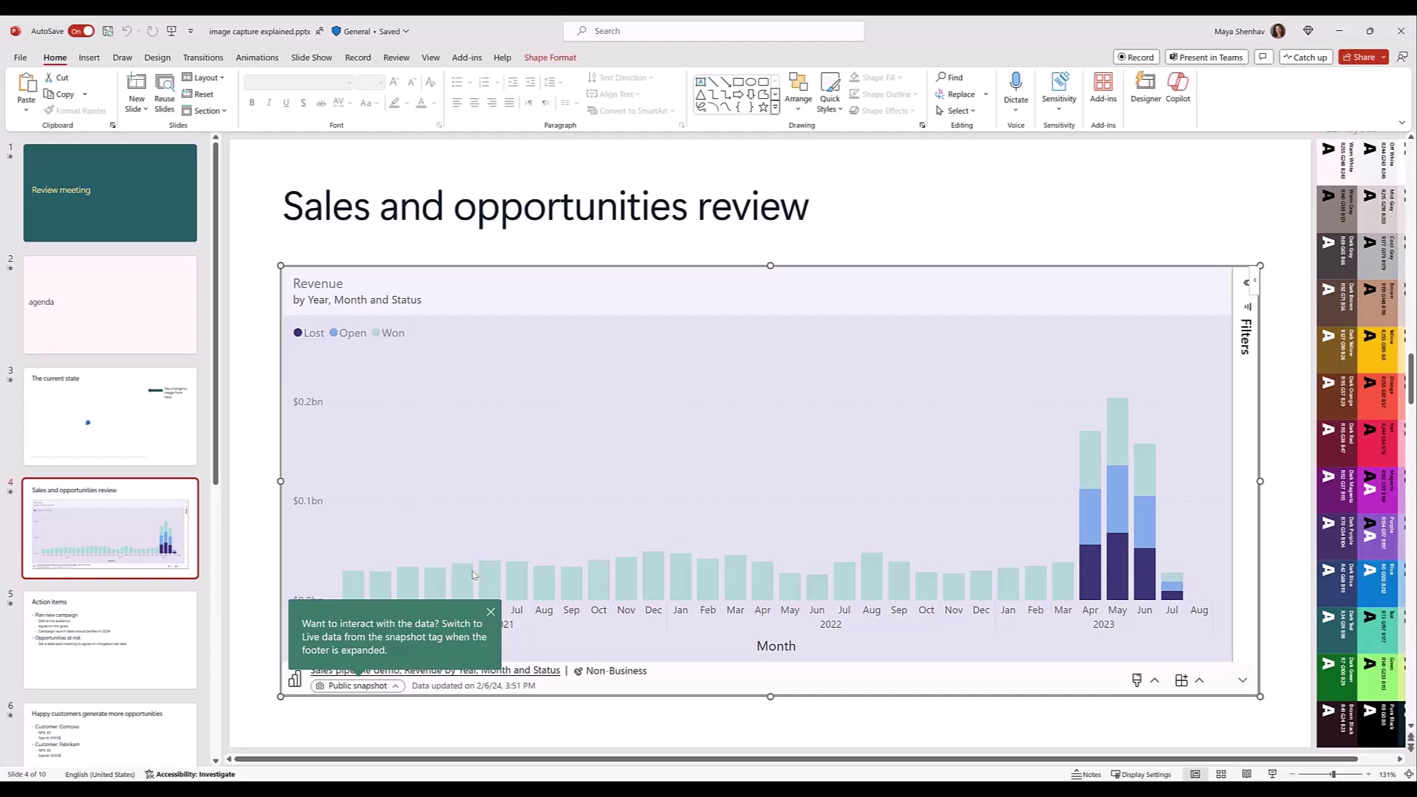
{"action": "left_click", "coordinate": [490, 611]}
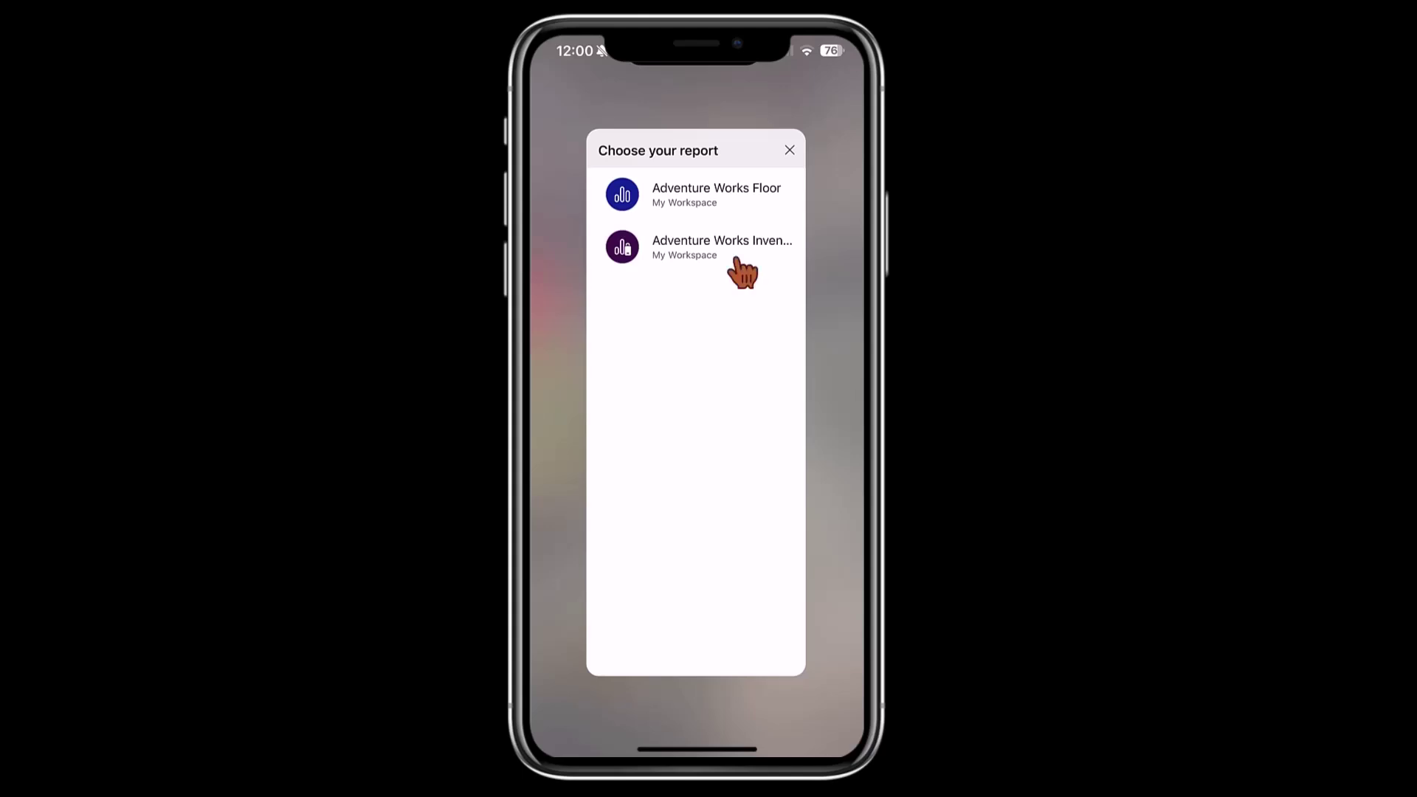
Open the Adventure Works Inventory report from the Choose your report list.
{"action": "left_click", "coordinate": [735, 262]}
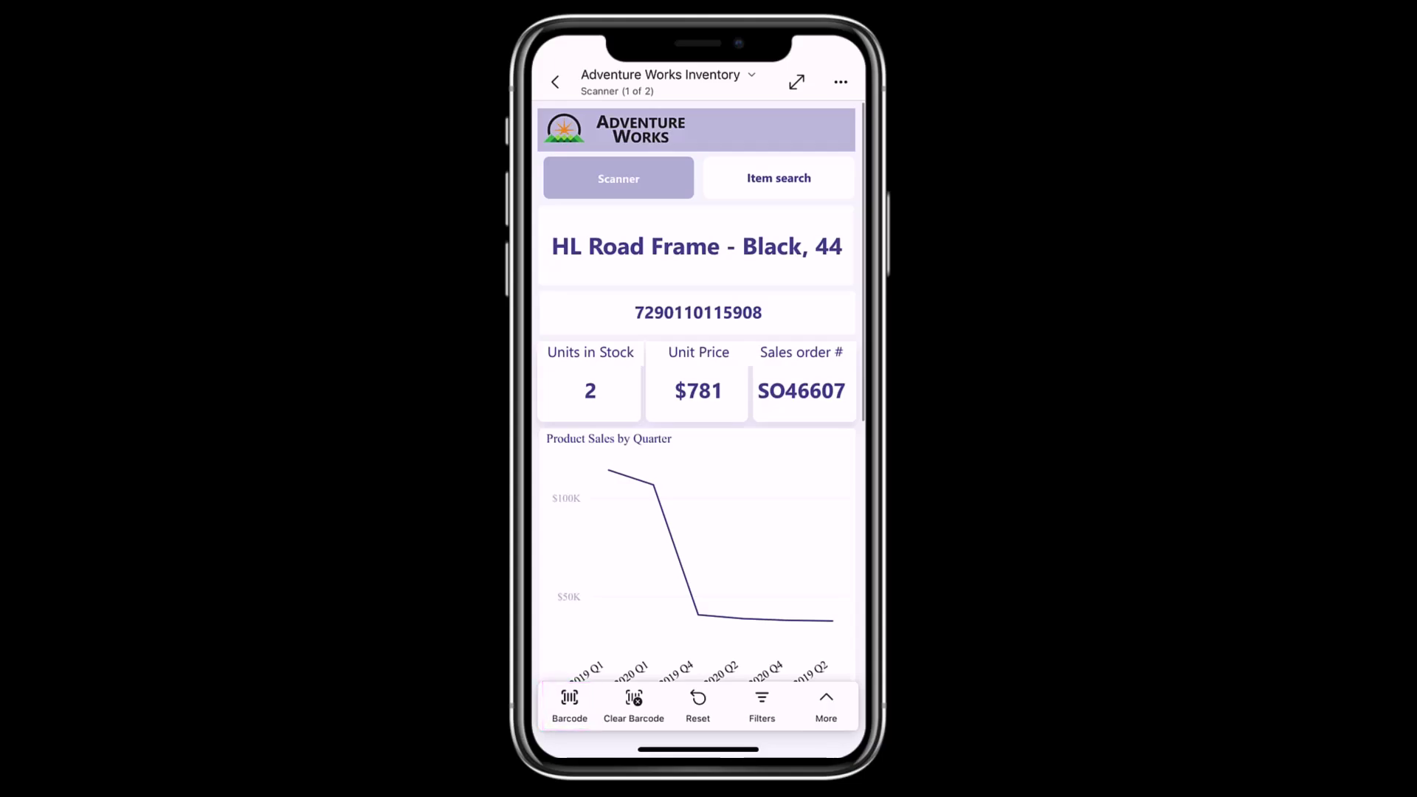
{"action": "left_click", "coordinate": [569, 704]}
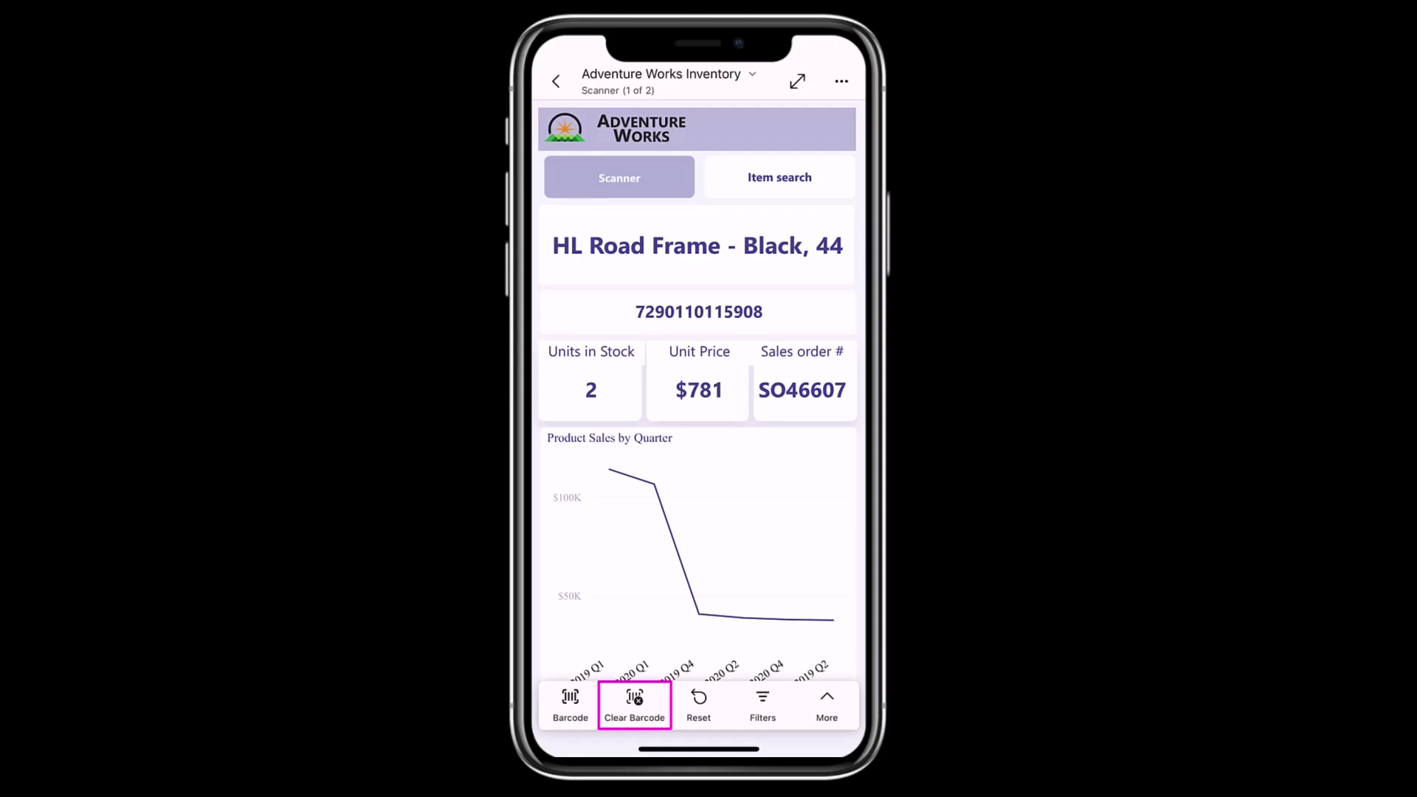
Clear the Barcode filter so the report shows AWC Logo Cap.
{"action": "left_click", "coordinate": [634, 703]}
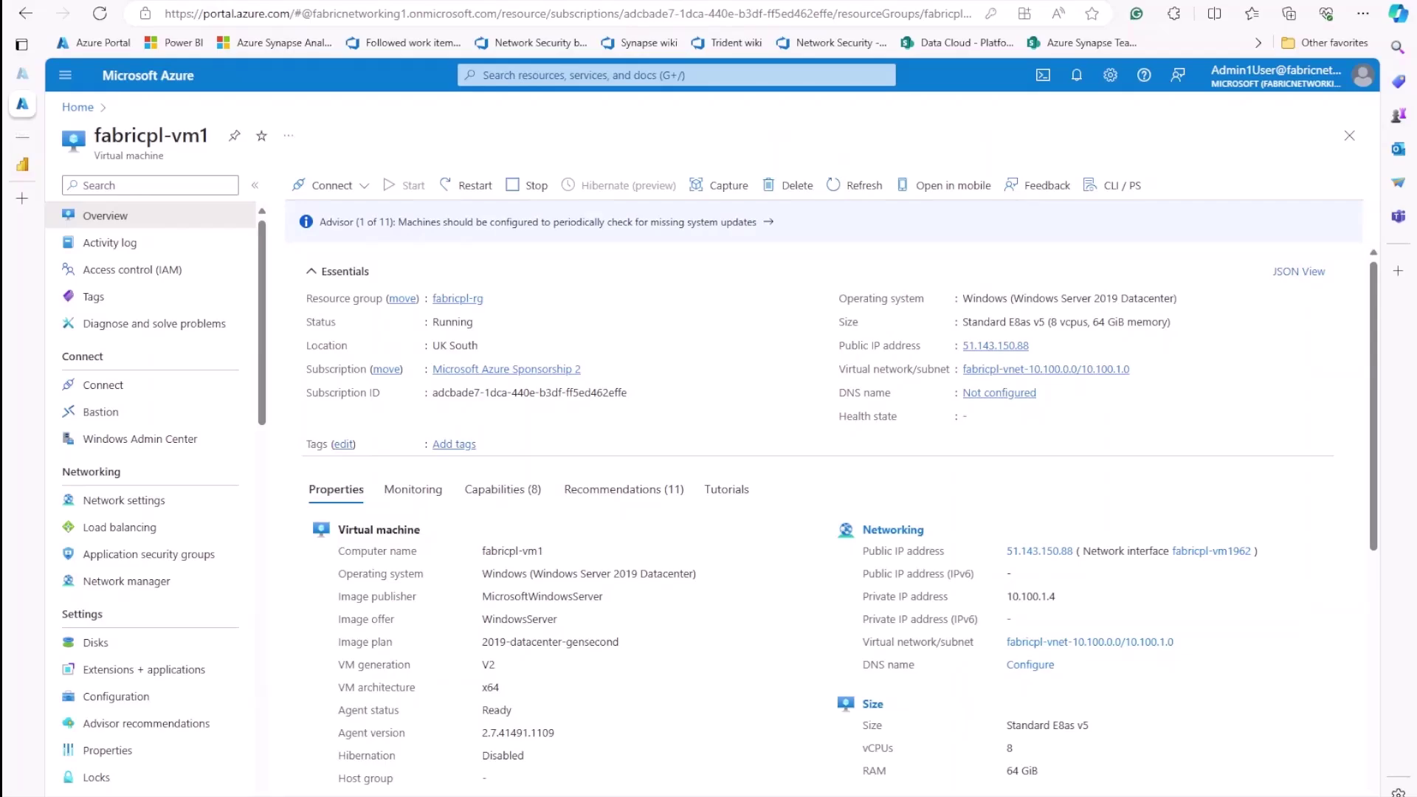
Check fabricpl-vm1's virtual network private endpoints, then connect to the VM through Bastion.
{"action": "mouse_move", "coordinate": [1046, 369]}
{"action": "left_click", "coordinate": [1079, 370]}
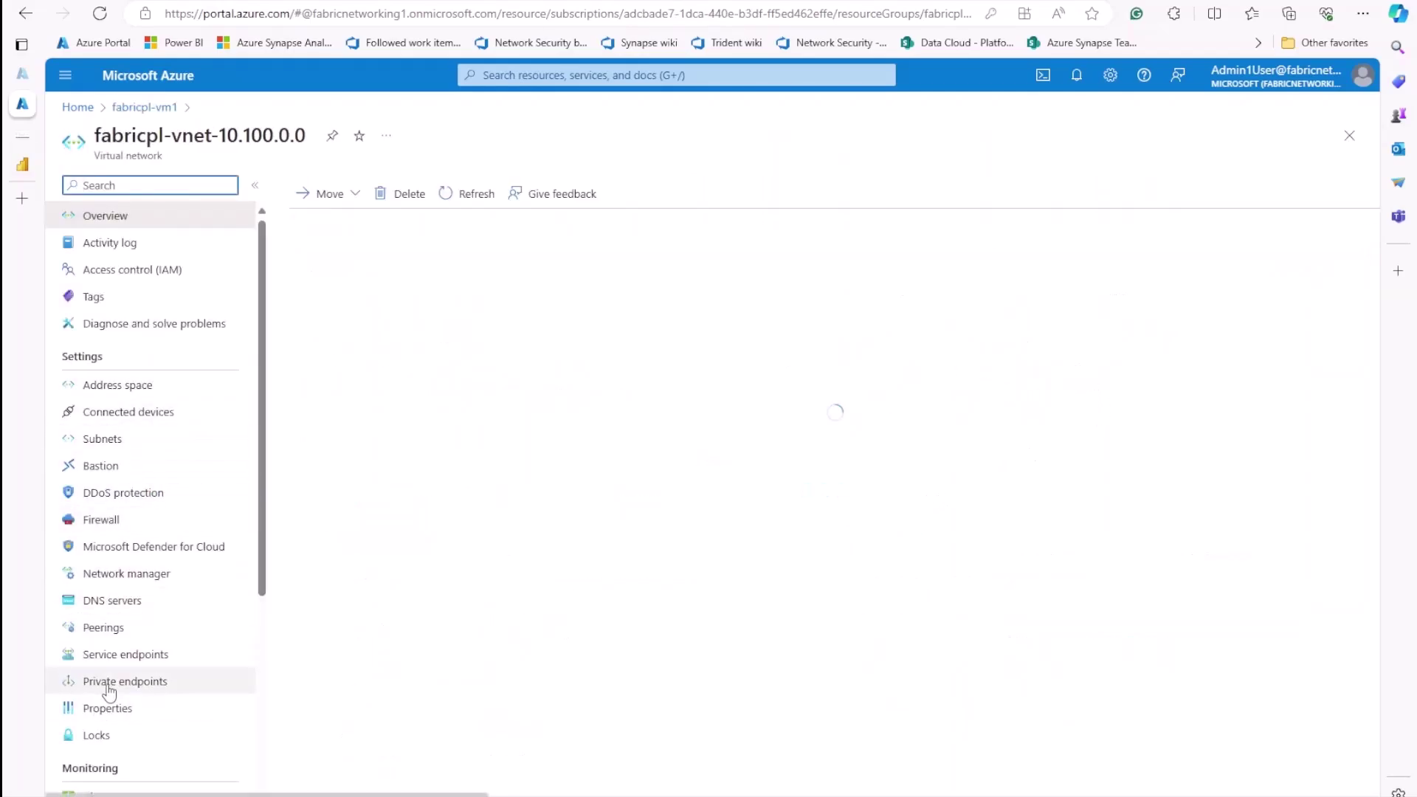
{"action": "left_click", "coordinate": [124, 680]}
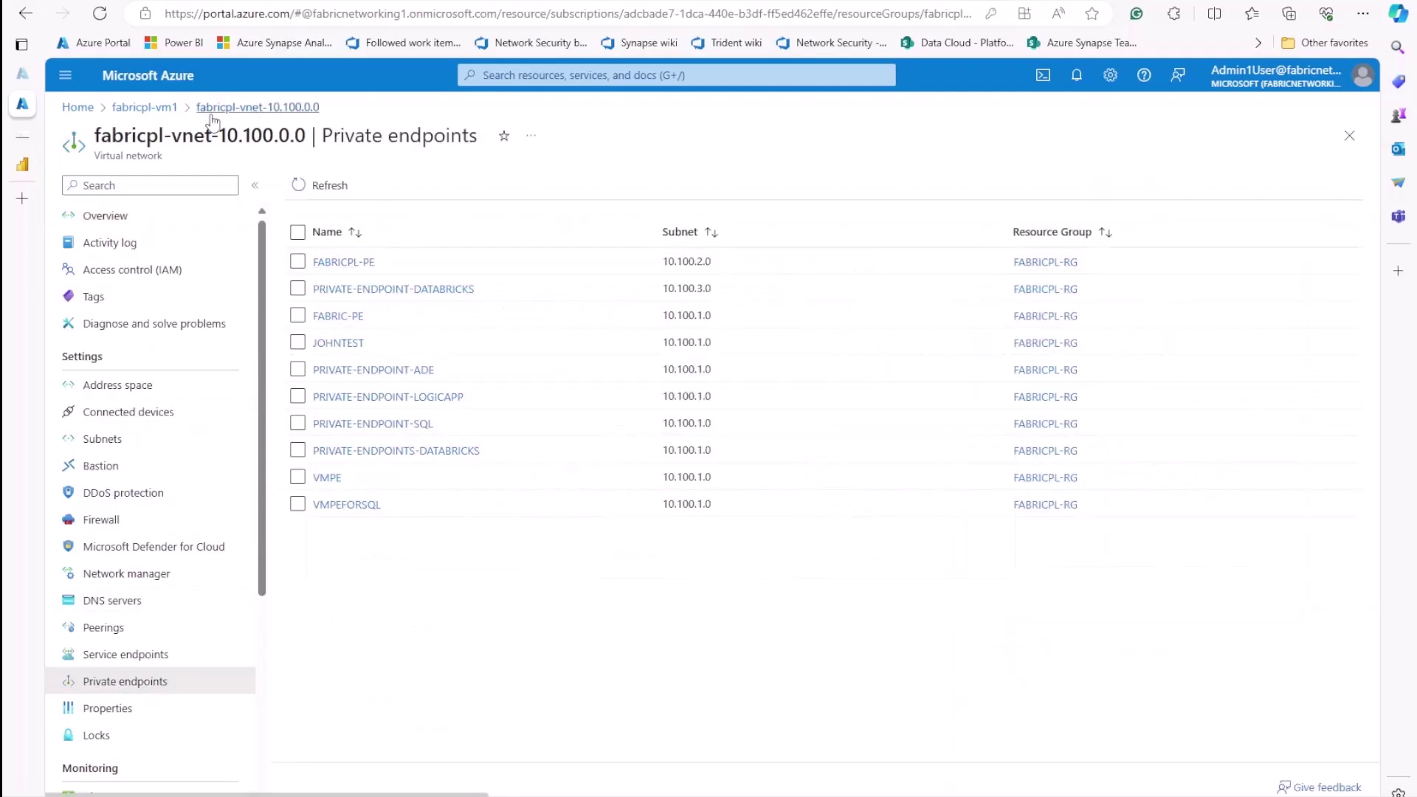
{"action": "left_click", "coordinate": [144, 107]}
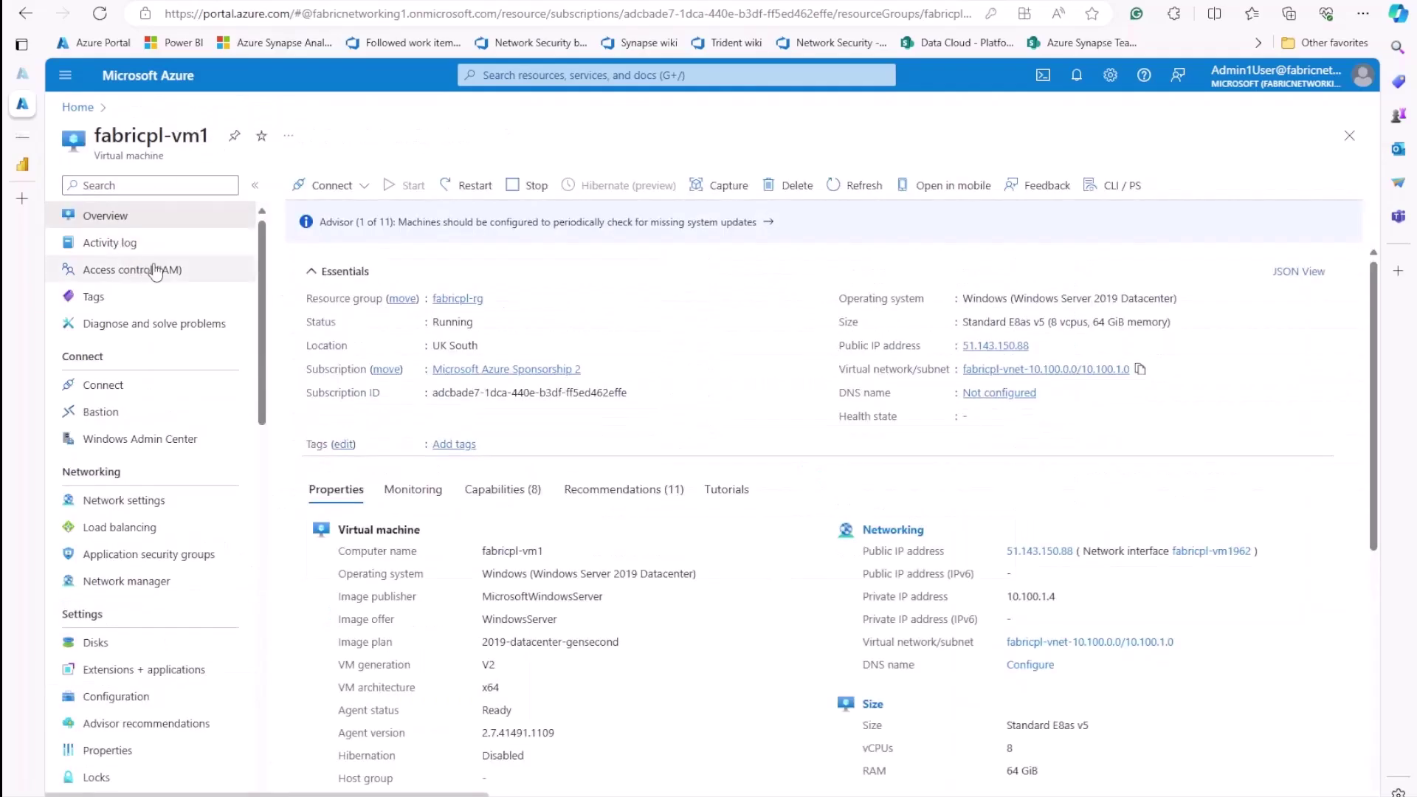
{"action": "left_click", "coordinate": [101, 412]}
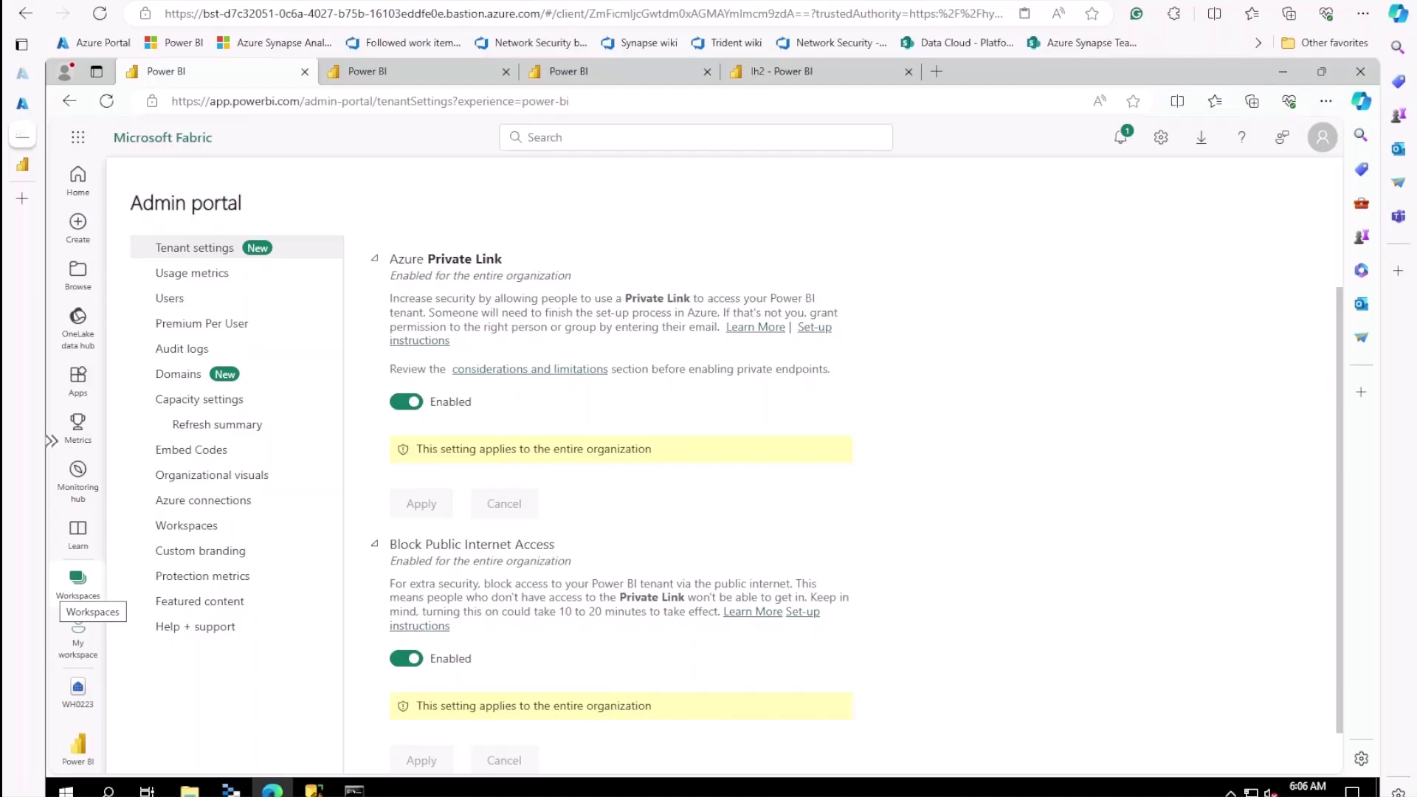
Show nslookup resolving fabric.microsoft.com to 10.100.2.6, then the danzhangpltest workspace and wh preview.
{"action": "left_click", "coordinate": [353, 790]}
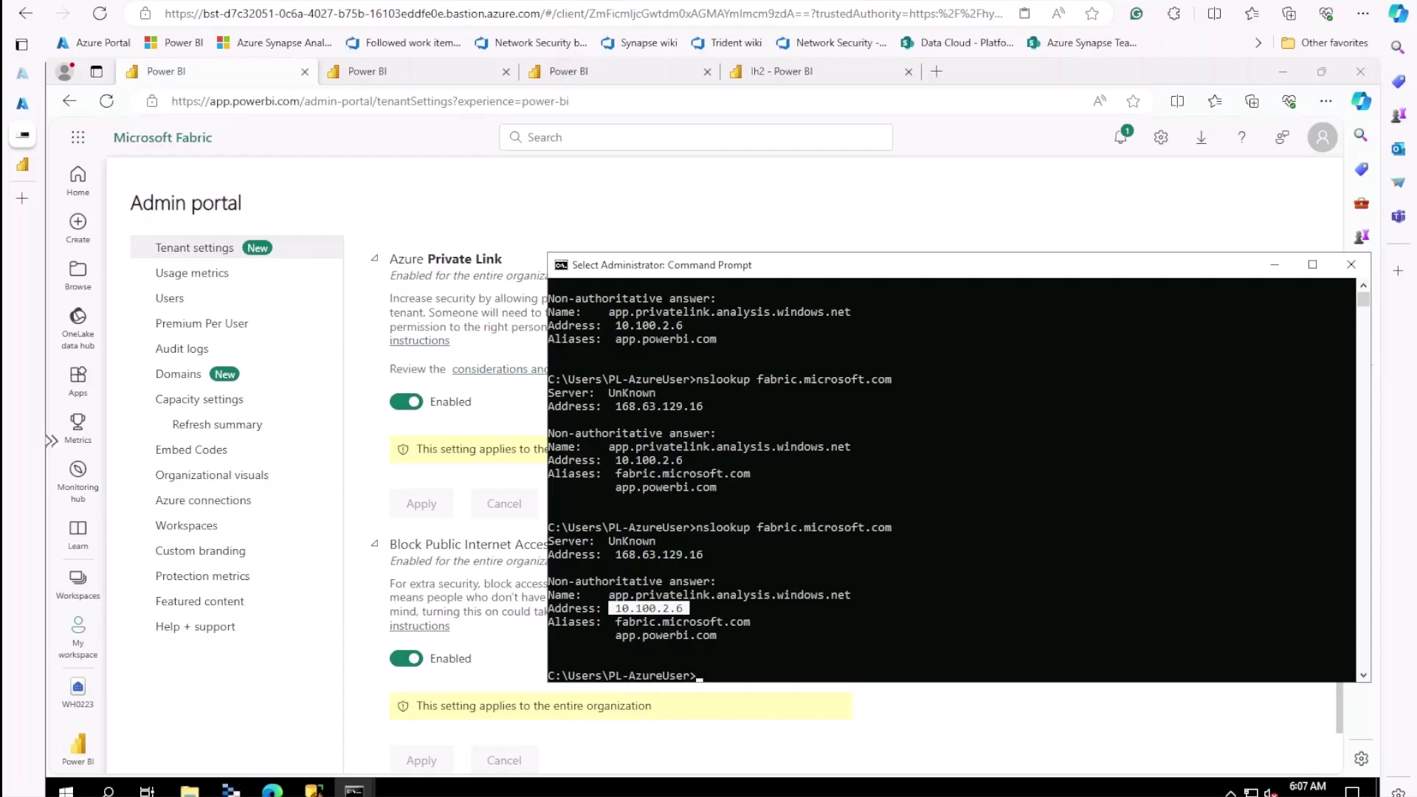
{"action": "left_click", "coordinate": [367, 71]}
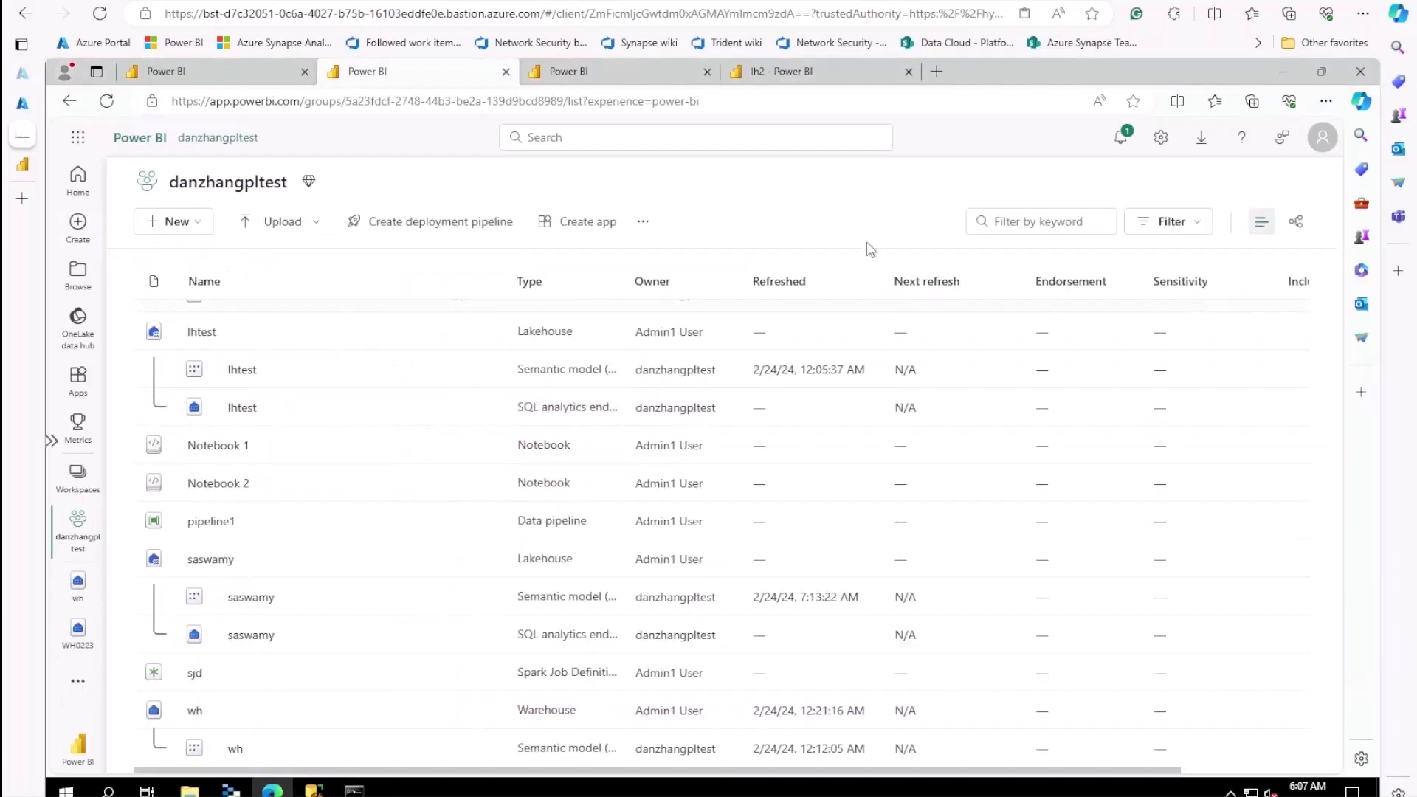
{"action": "left_click", "coordinate": [587, 69]}
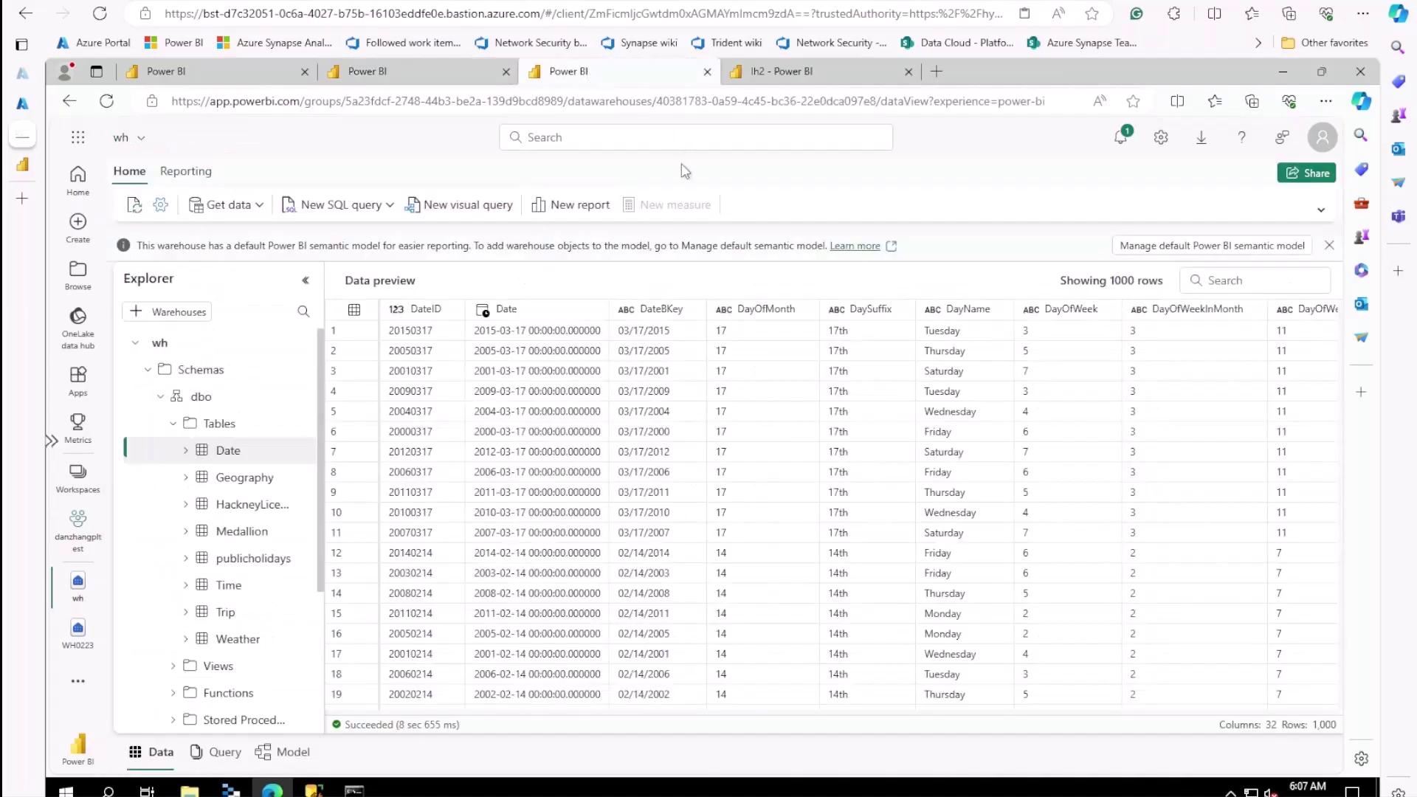
Copy the wh warehouse's SQL connection string from its settings for SQL Server Management Studio.
{"action": "left_click", "coordinate": [160, 205]}
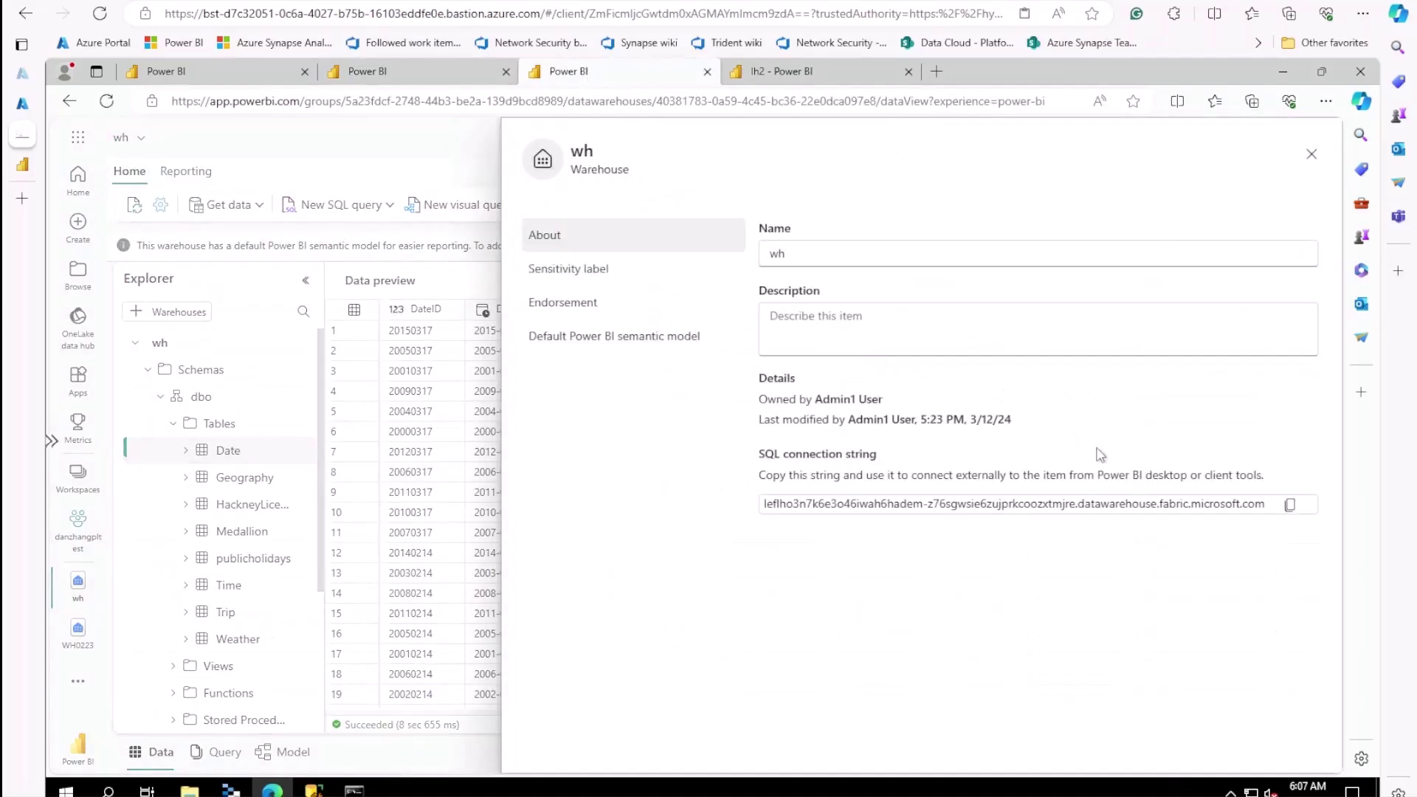
{"action": "left_click", "coordinate": [1289, 505]}
{"action": "left_click", "coordinate": [313, 790]}
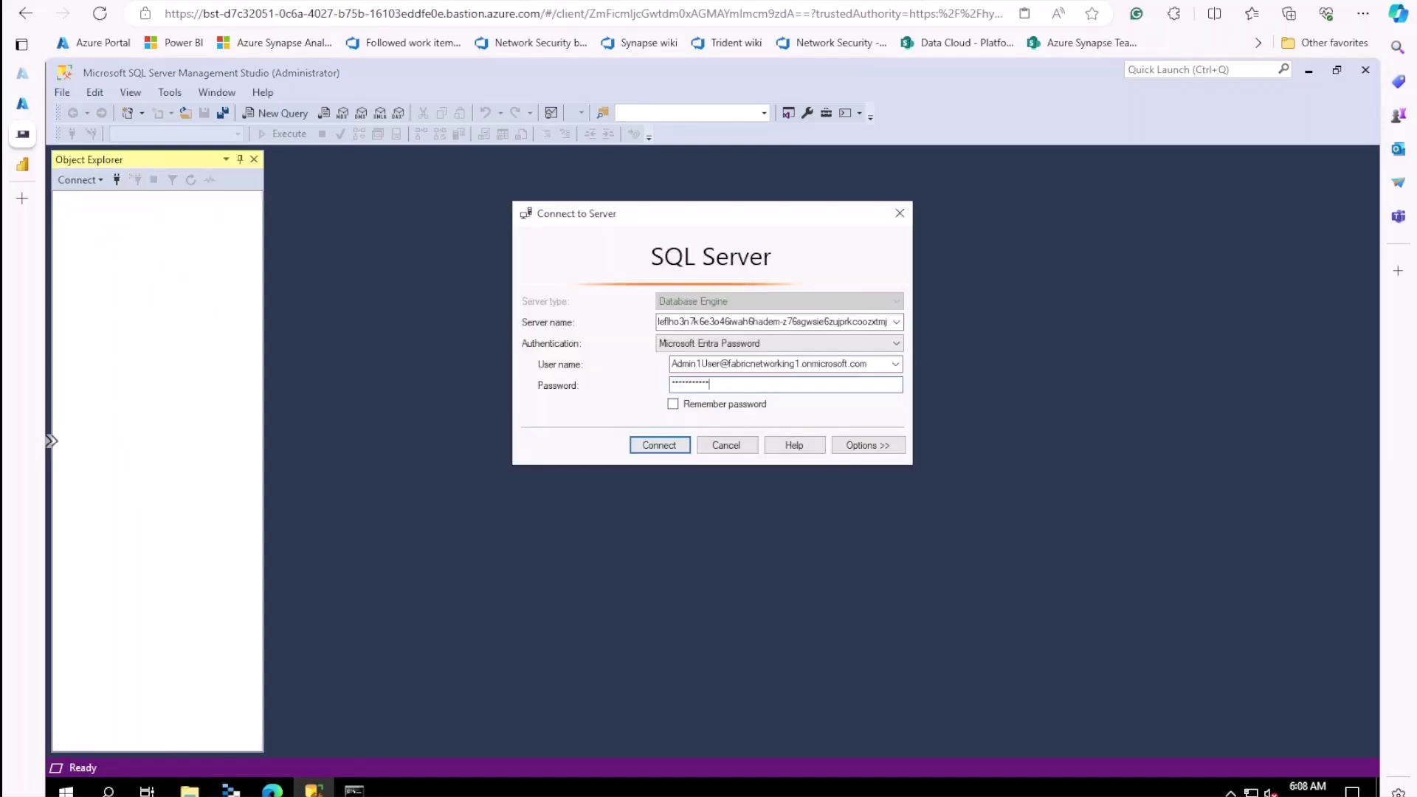
Connect SSMS to the warehouse SQL endpoint and expand its Databases list.
{"action": "left_click", "coordinate": [662, 445]}
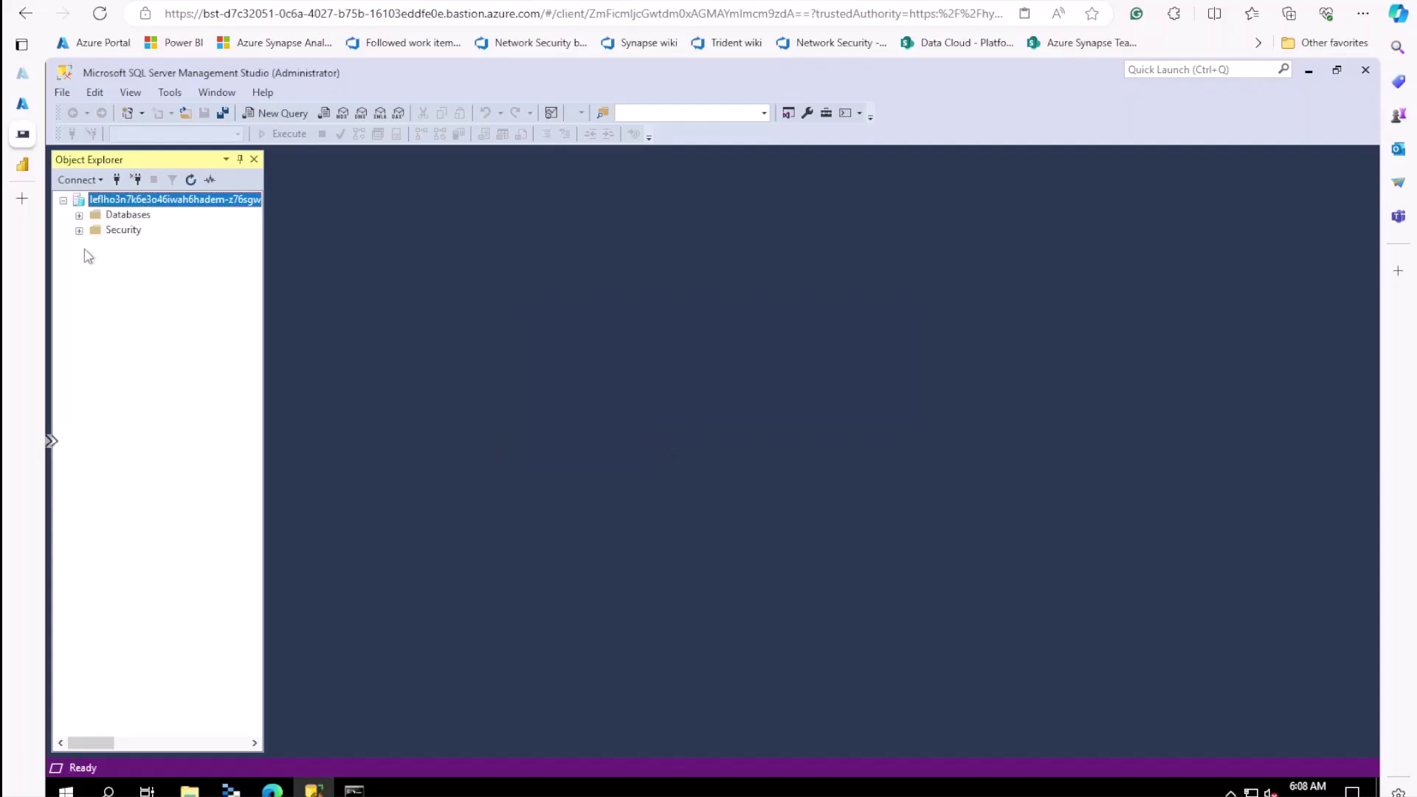
{"action": "left_click", "coordinate": [82, 215]}
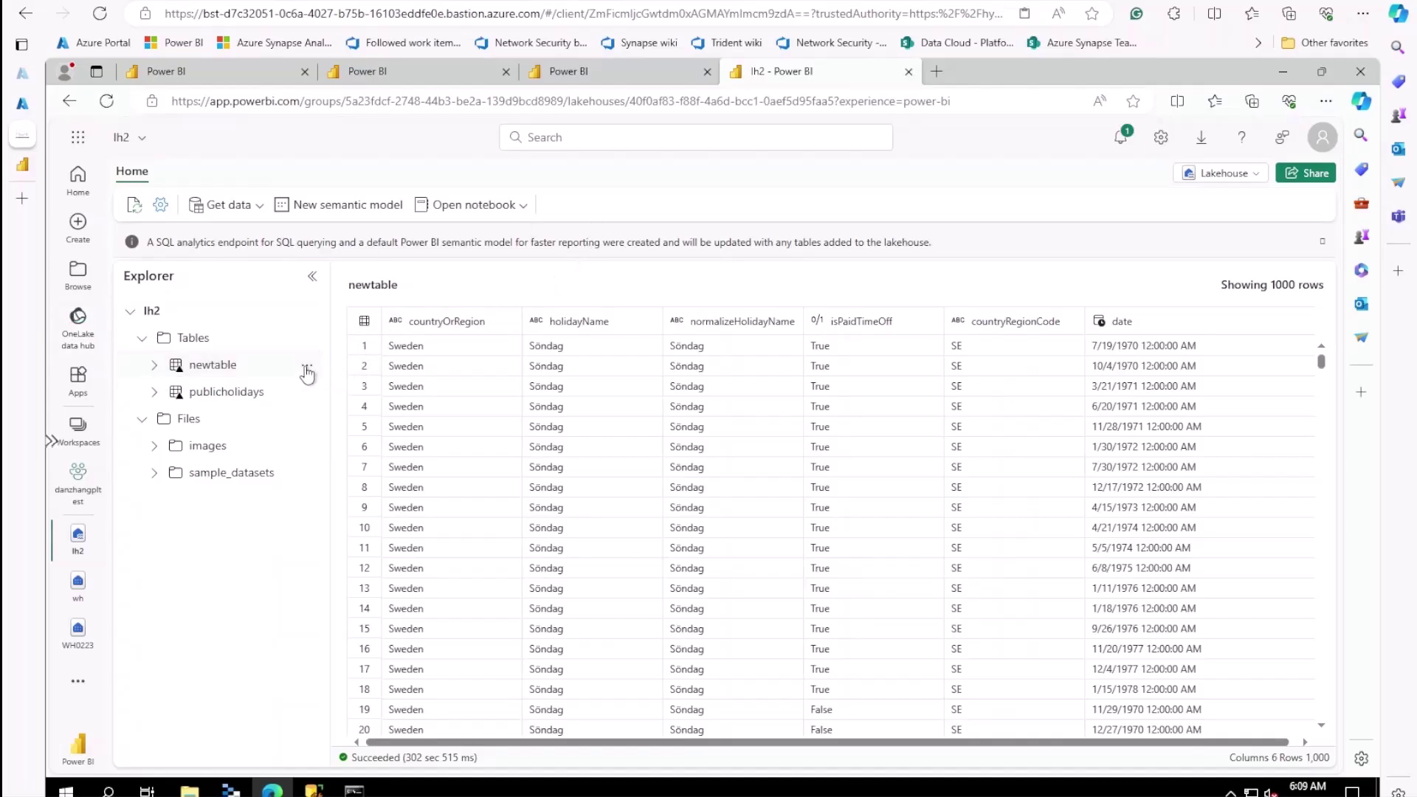
Open the newtable properties in lh2 and copy its OneLake URL.
{"action": "left_click", "coordinate": [307, 366]}
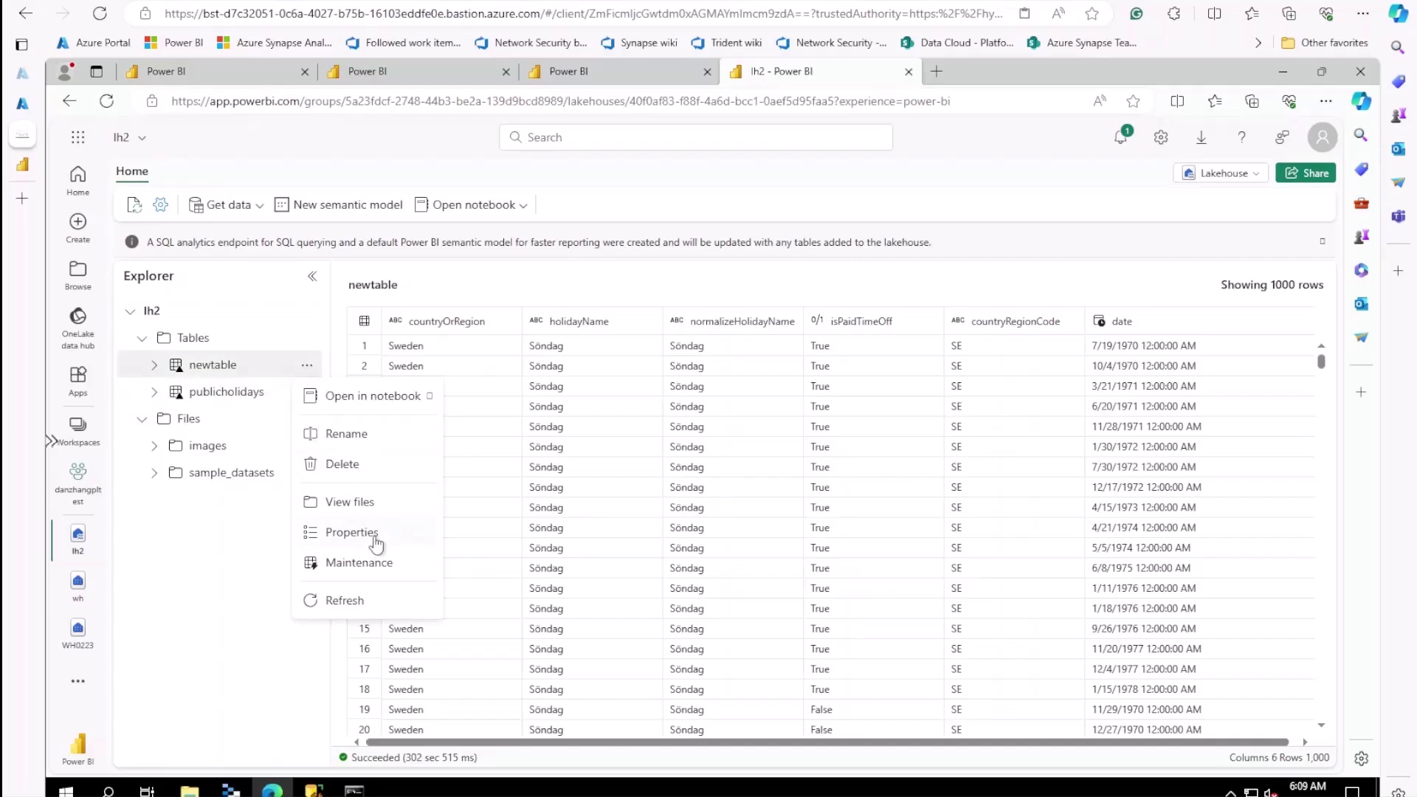
{"action": "left_click", "coordinate": [352, 532]}
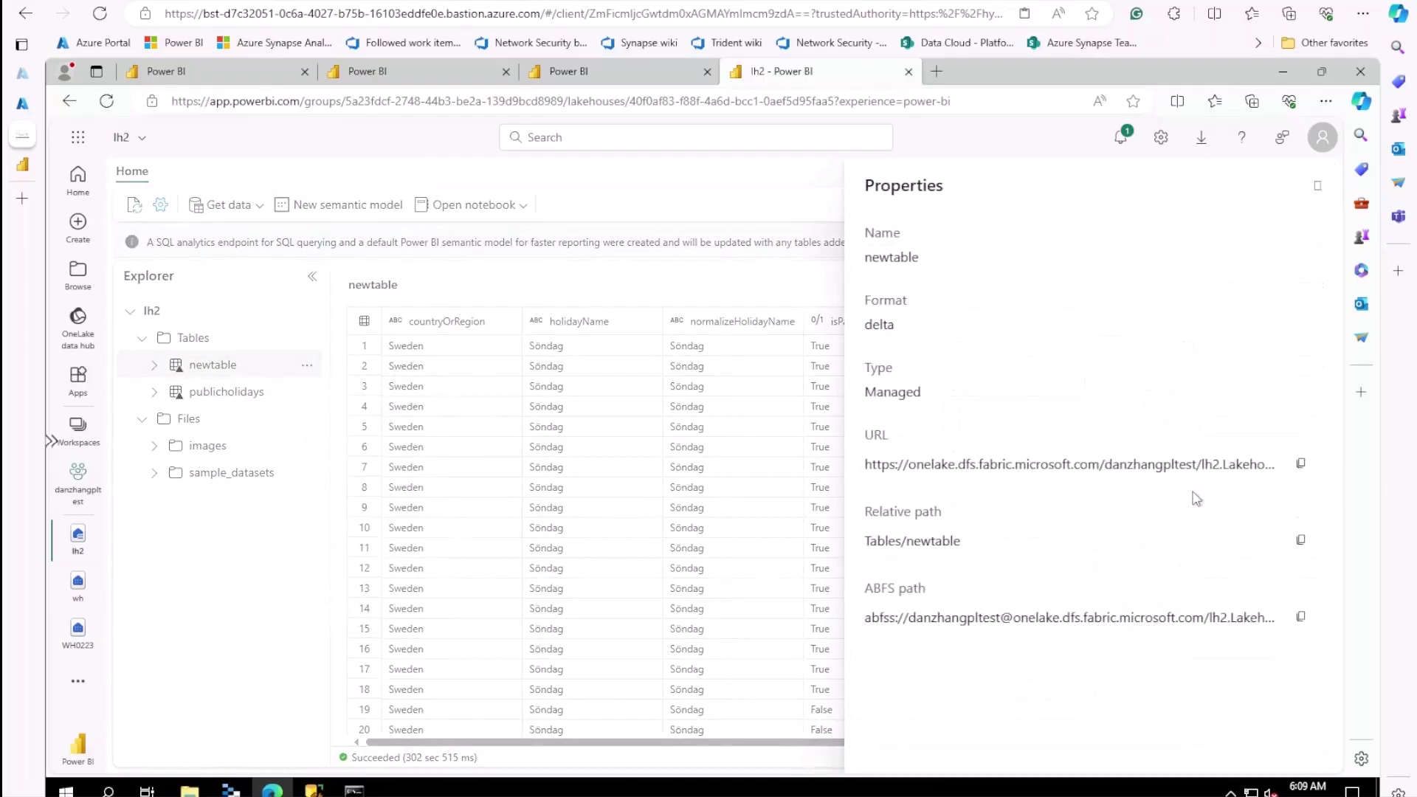
{"action": "left_click", "coordinate": [1301, 465]}
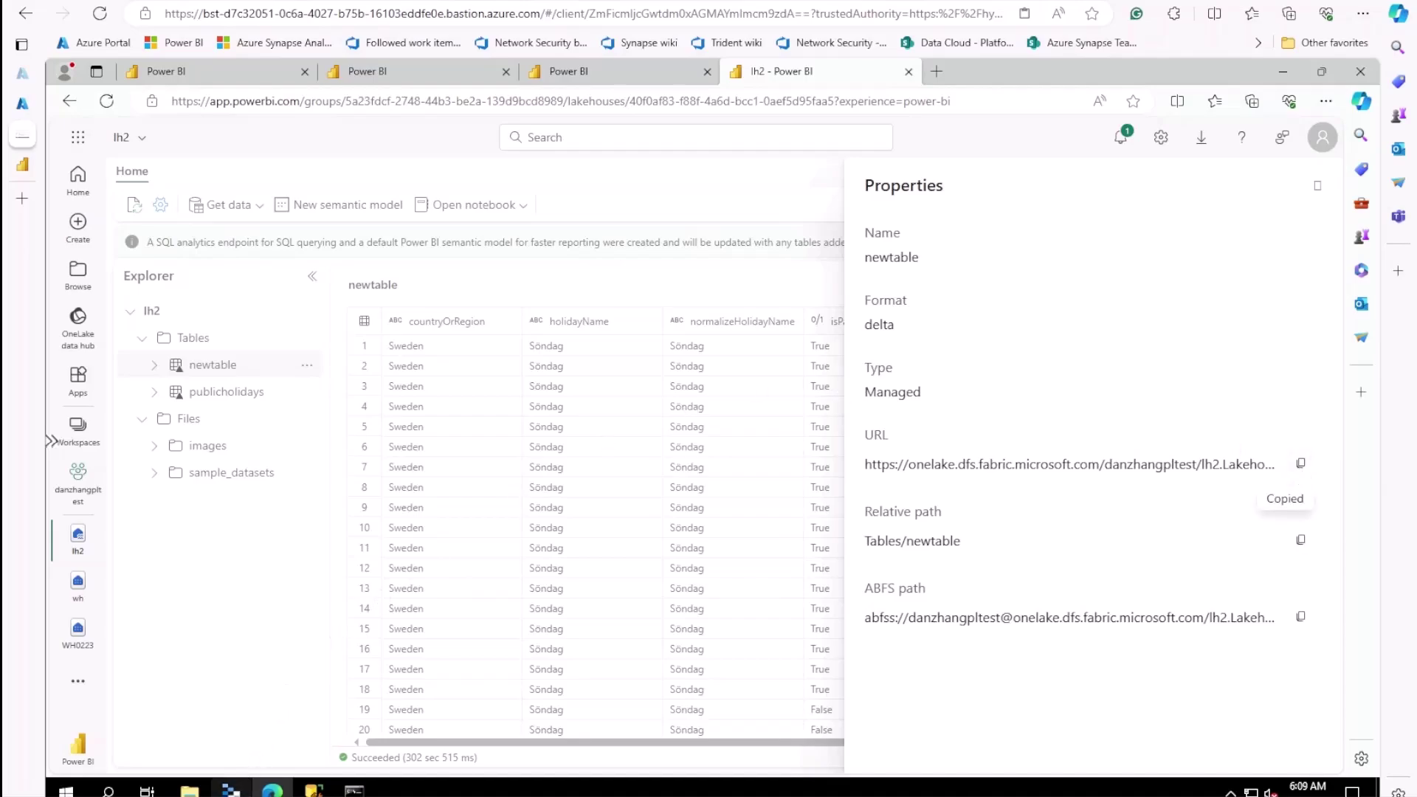
Close the danzhangpltest container view and start attaching a blob container via OAuth.
{"action": "left_click", "coordinate": [230, 788]}
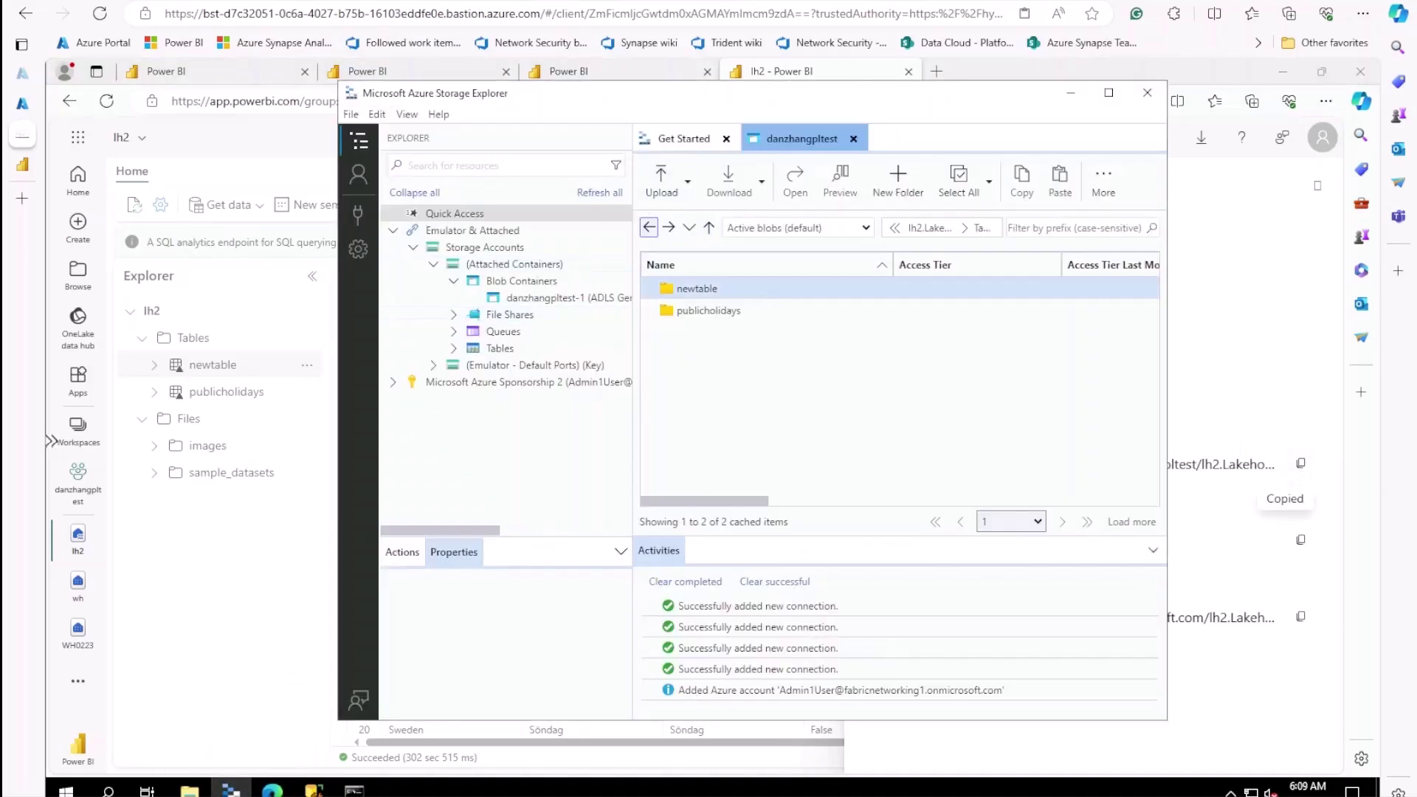
{"action": "left_click", "coordinate": [852, 139]}
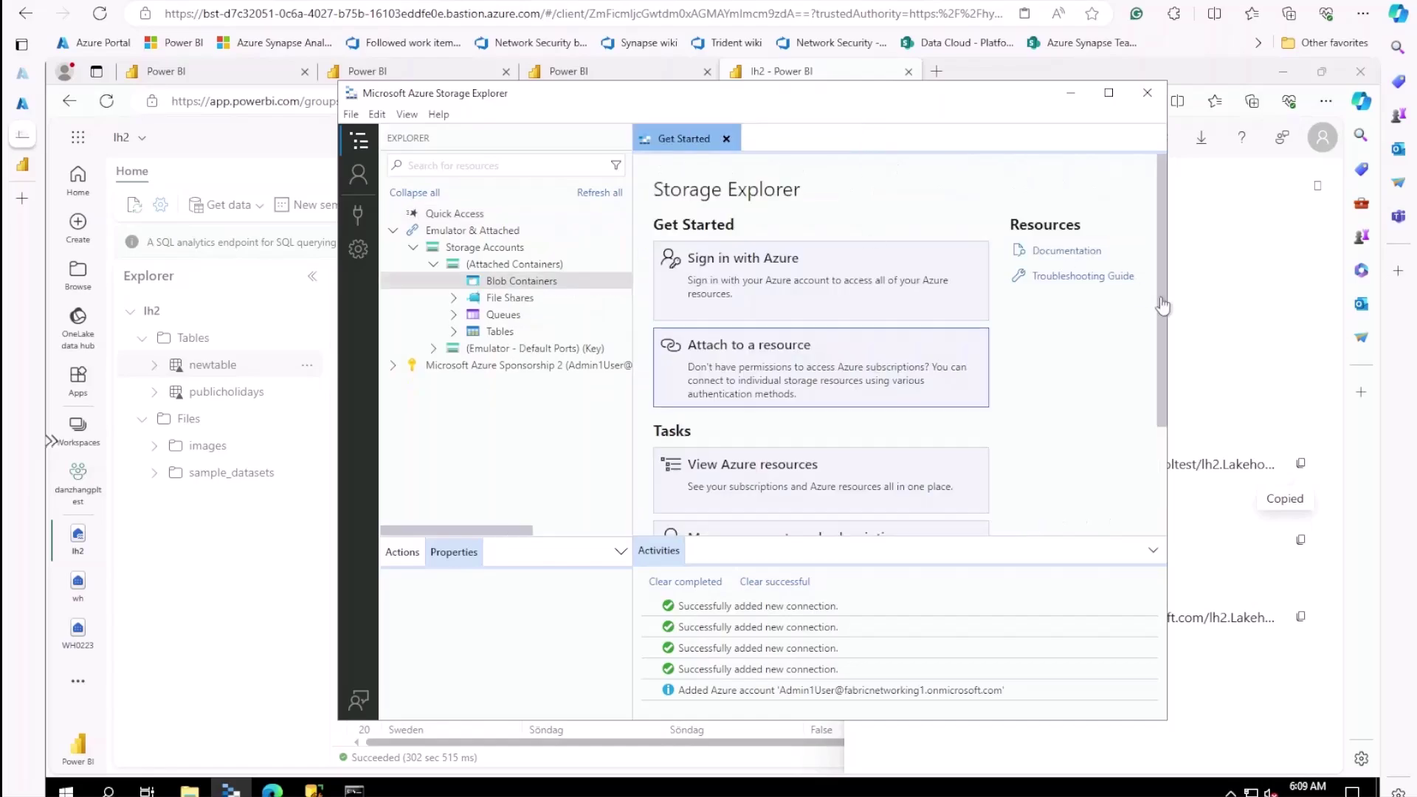
{"action": "left_click", "coordinate": [777, 380]}
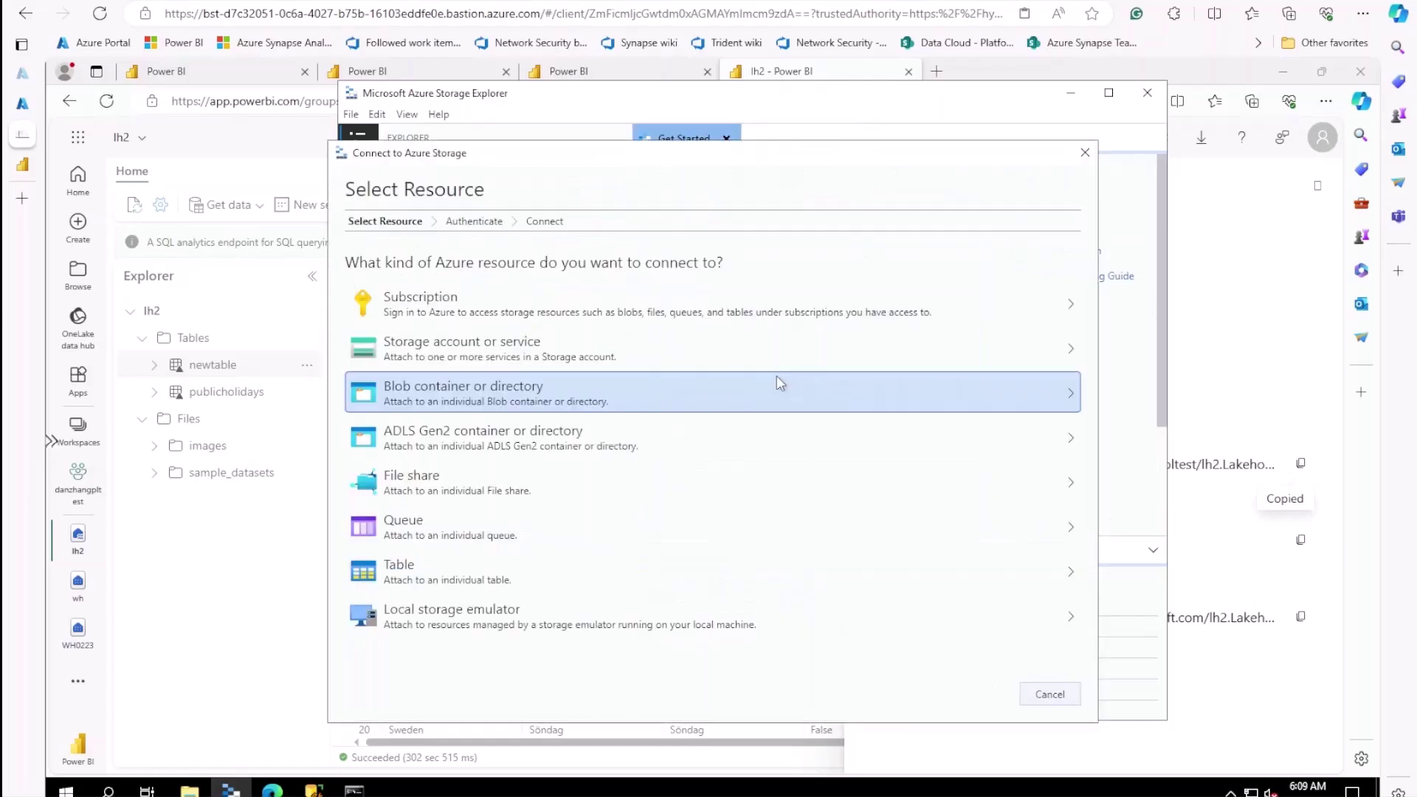
{"action": "key", "text": "Return"}
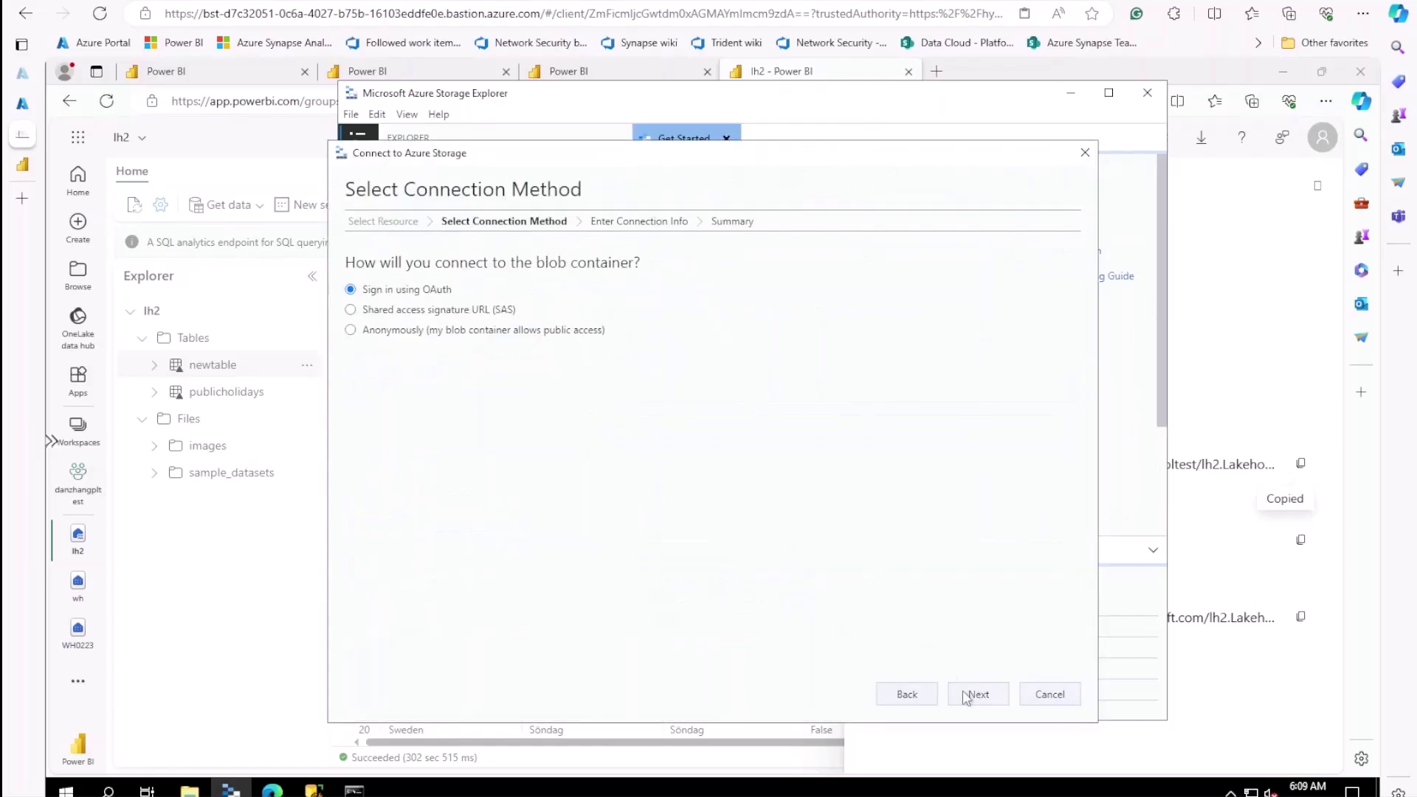
{"action": "left_click", "coordinate": [977, 694]}
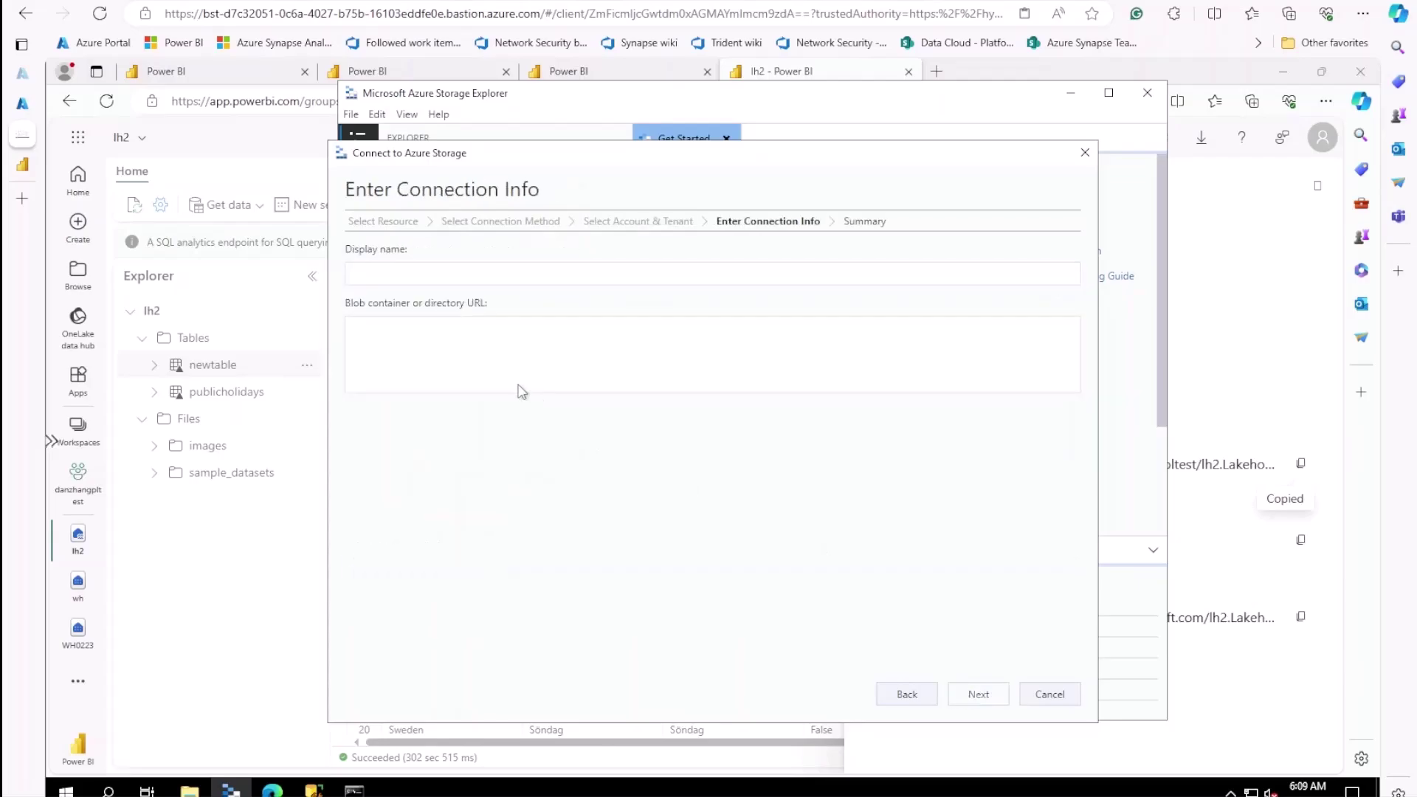
Connect using the OneLake URL trimmed to lh2.Lakehouse, then open its Tables folder.
{"action": "left_click", "coordinate": [499, 356]}
{"action": "key", "text": "ctrl+v"}
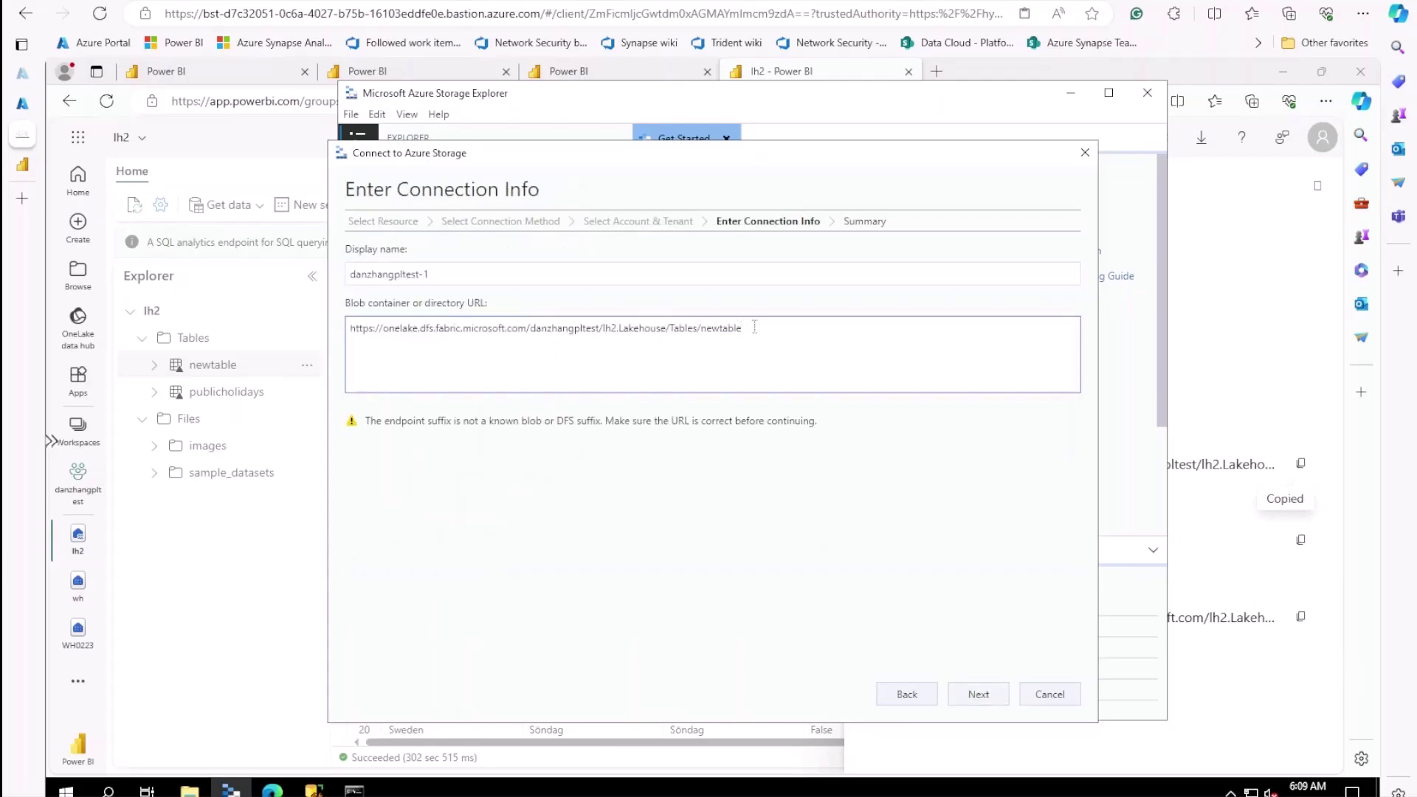
{"action": "left_click_drag", "start_coordinate": [743, 329], "coordinate": [671, 327]}
{"action": "key", "text": "Delete"}
{"action": "left_click", "coordinate": [978, 695]}
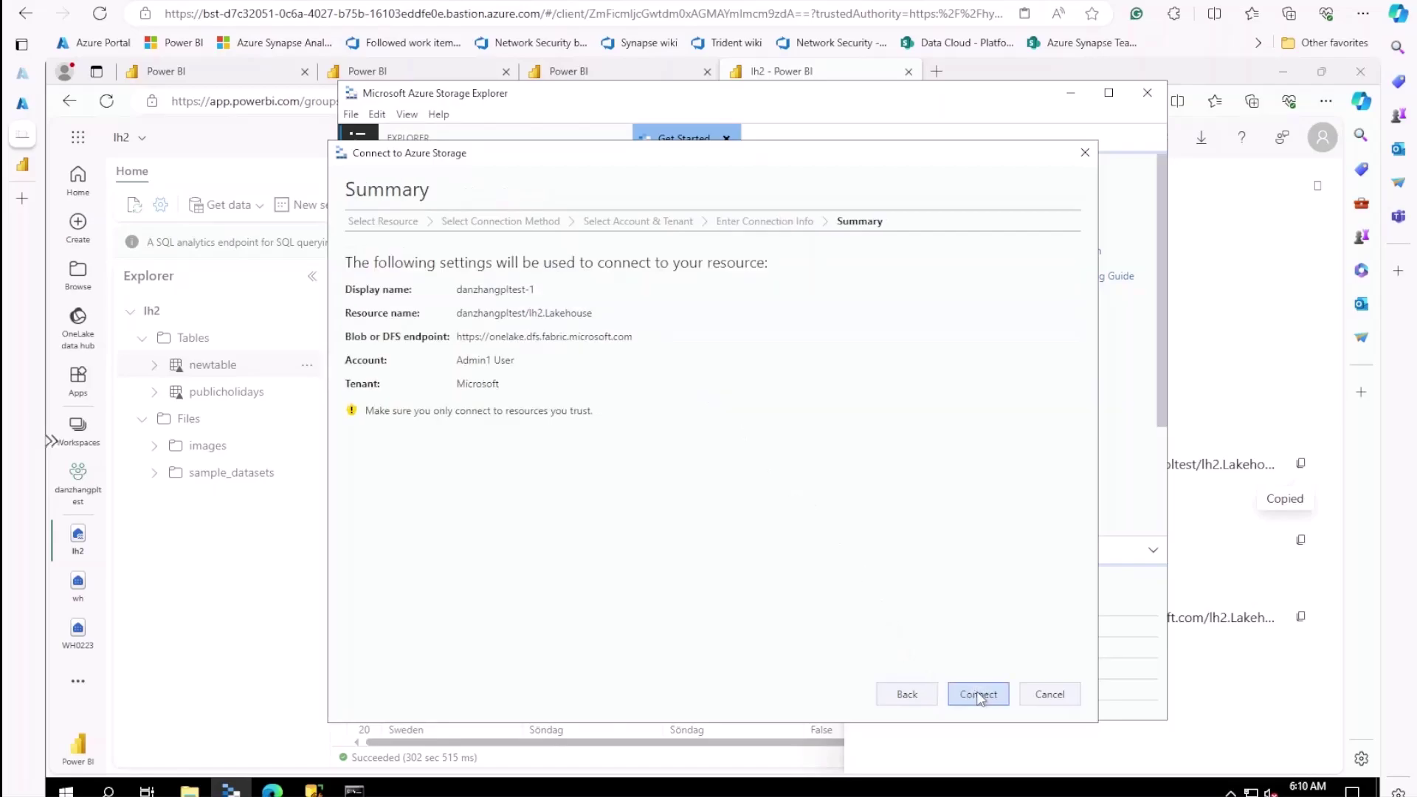
{"action": "left_click", "coordinate": [979, 695]}
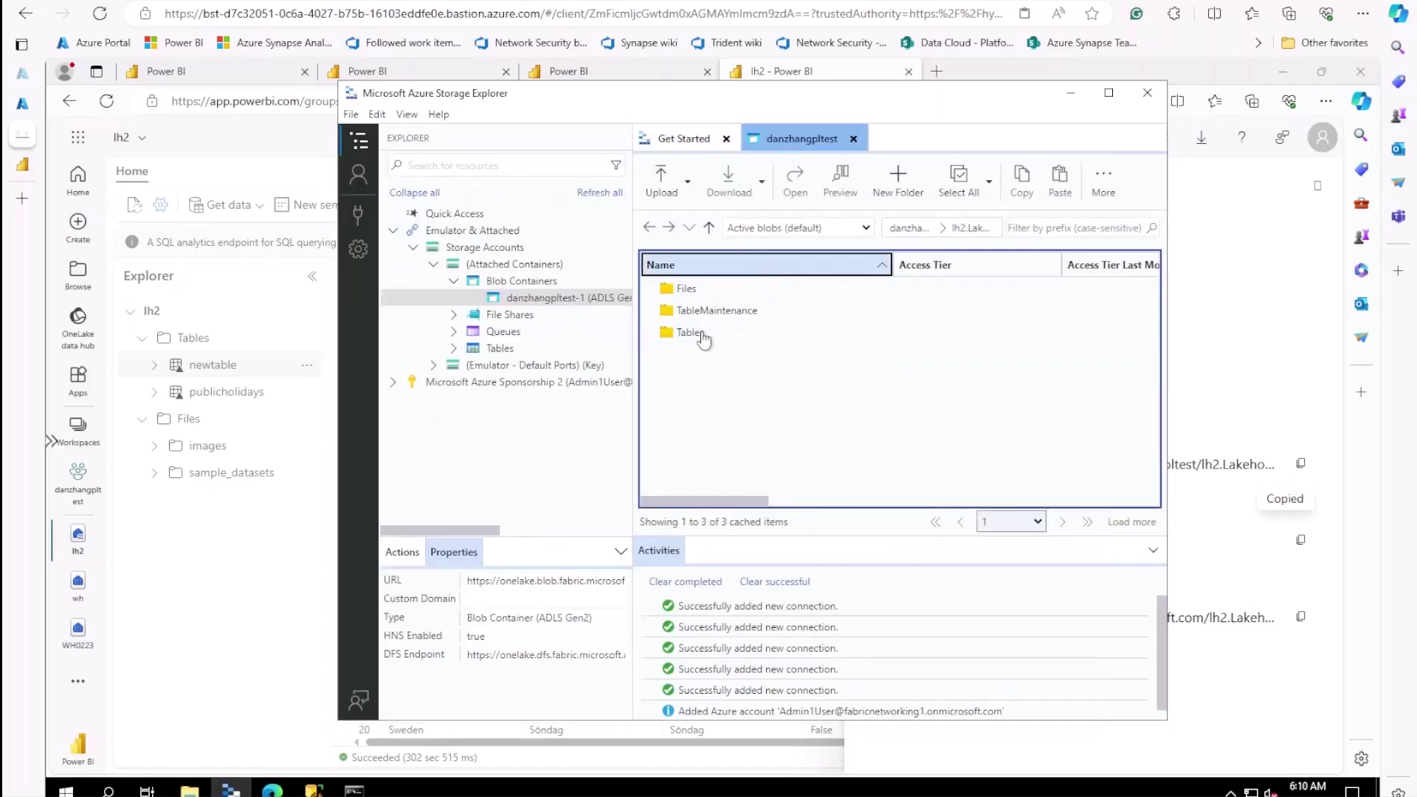
{"action": "left_click", "coordinate": [700, 332]}
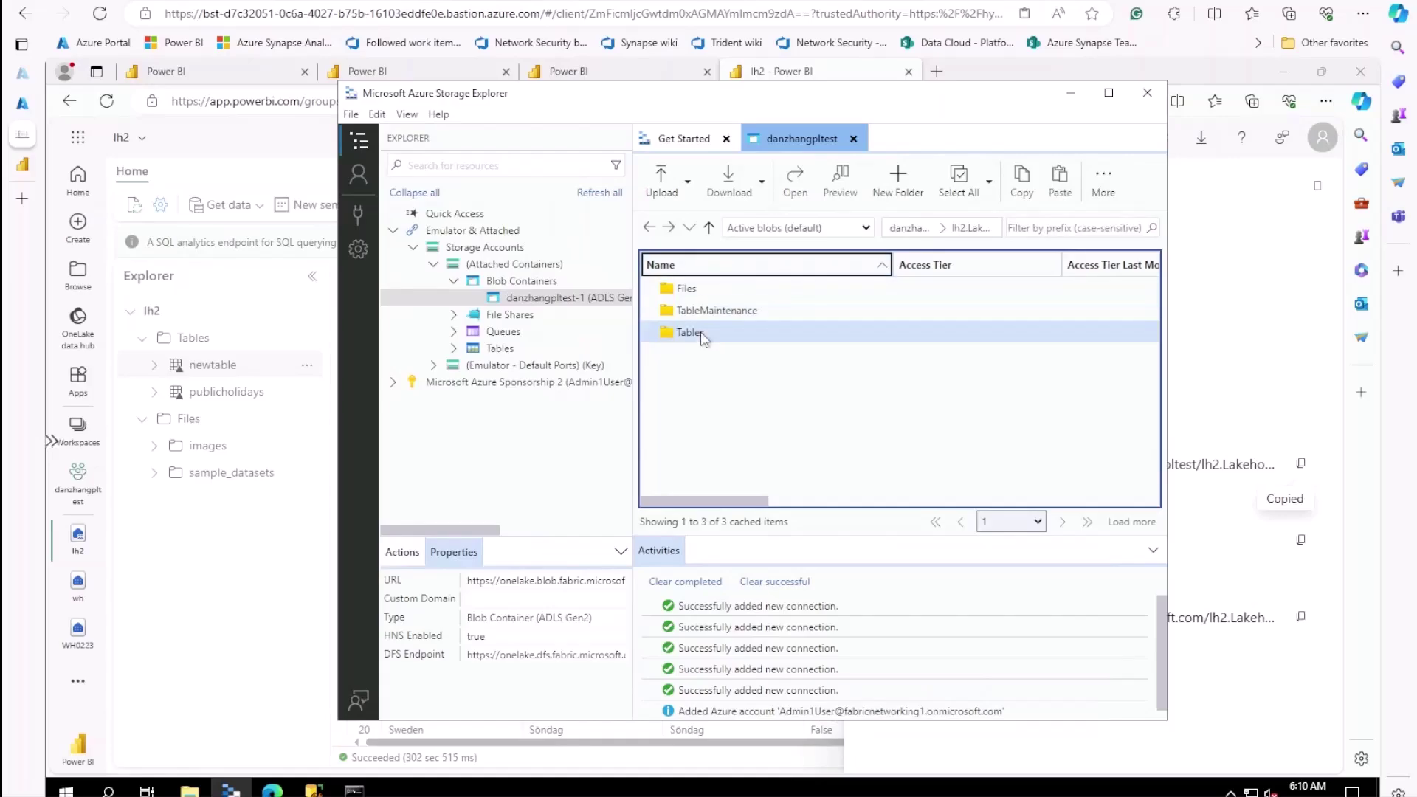
{"action": "double_click", "coordinate": [700, 330]}
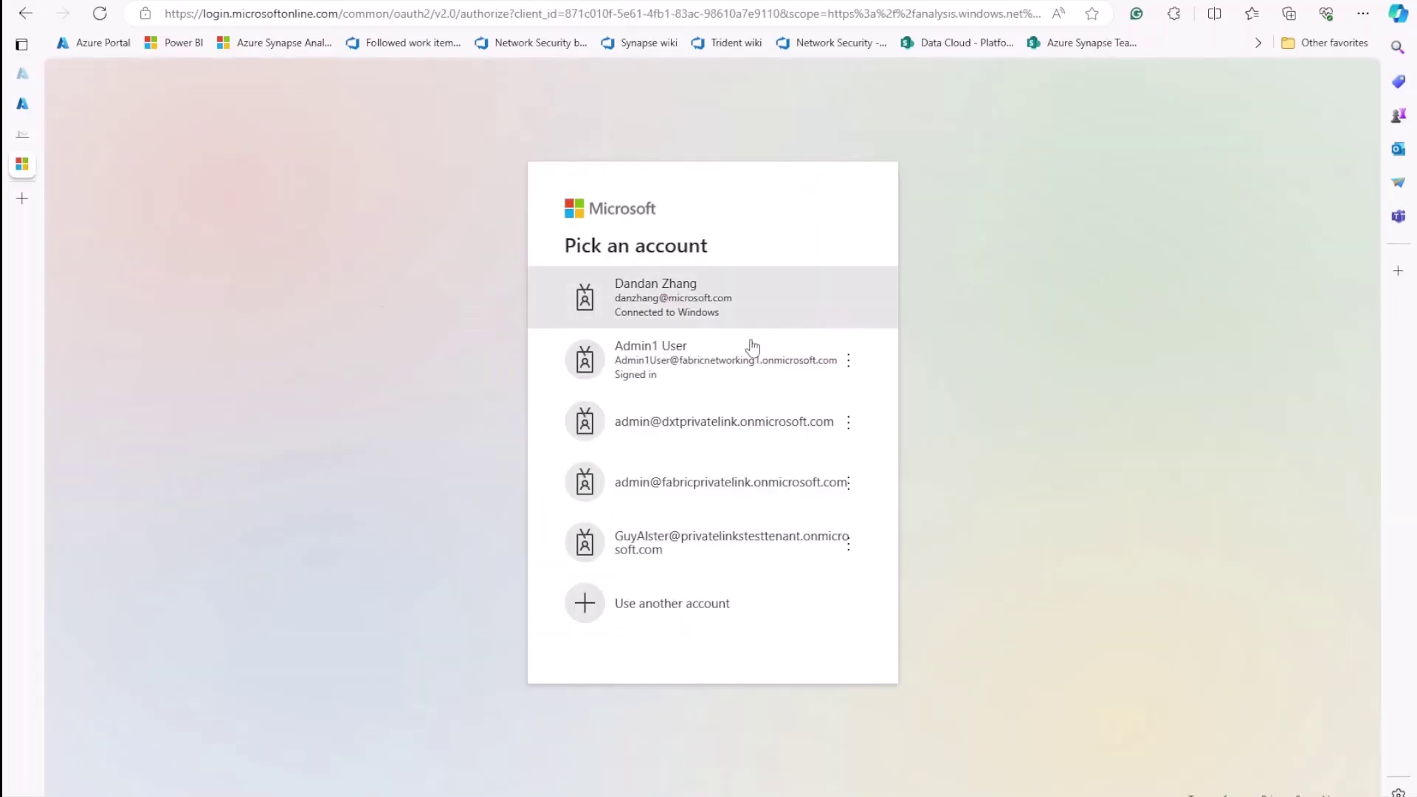
Pick the Admin1 User account to sign in to Power BI.
{"action": "left_click", "coordinate": [695, 379]}
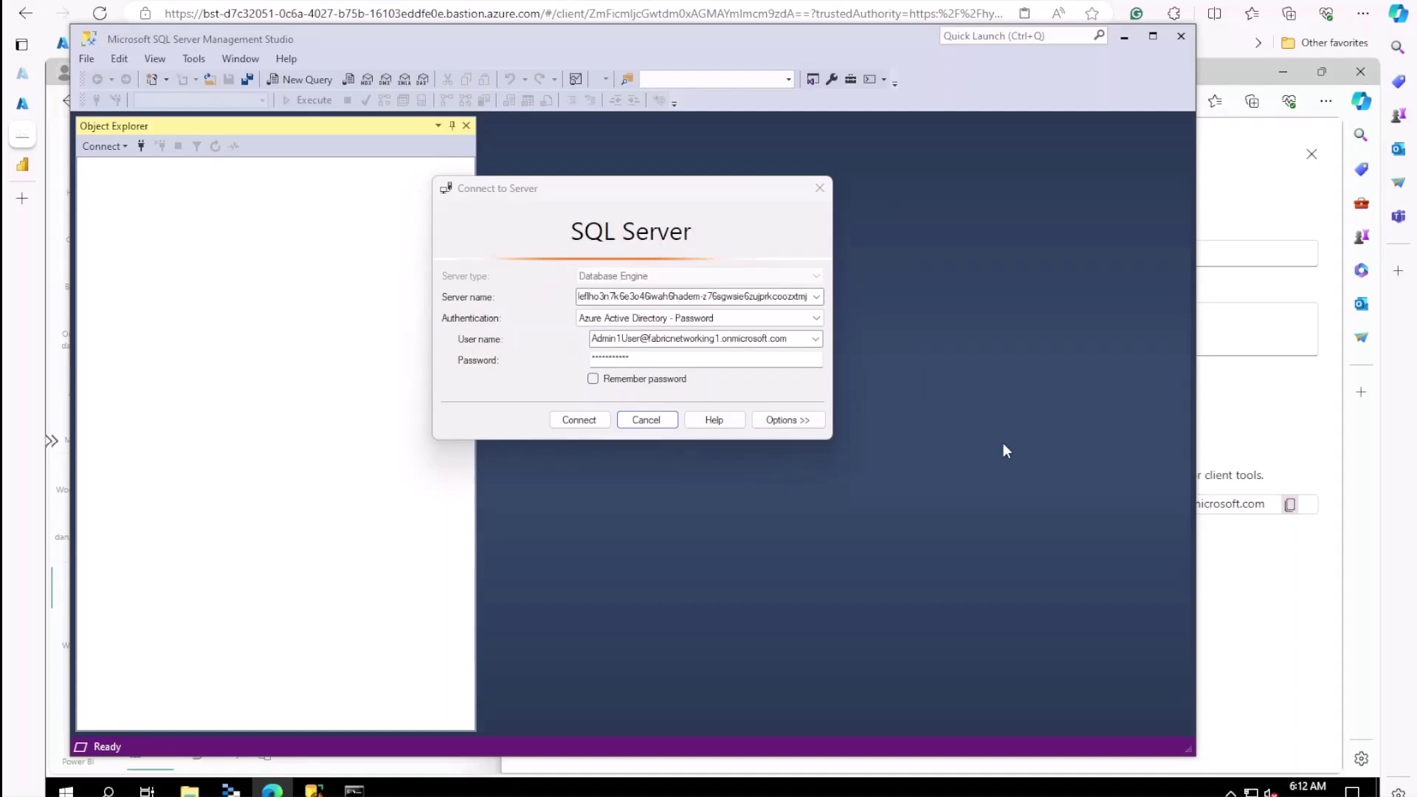
Retry the Azure Active Directory - Password connection to the warehouse endpoint.
{"action": "left_click", "coordinate": [579, 420]}
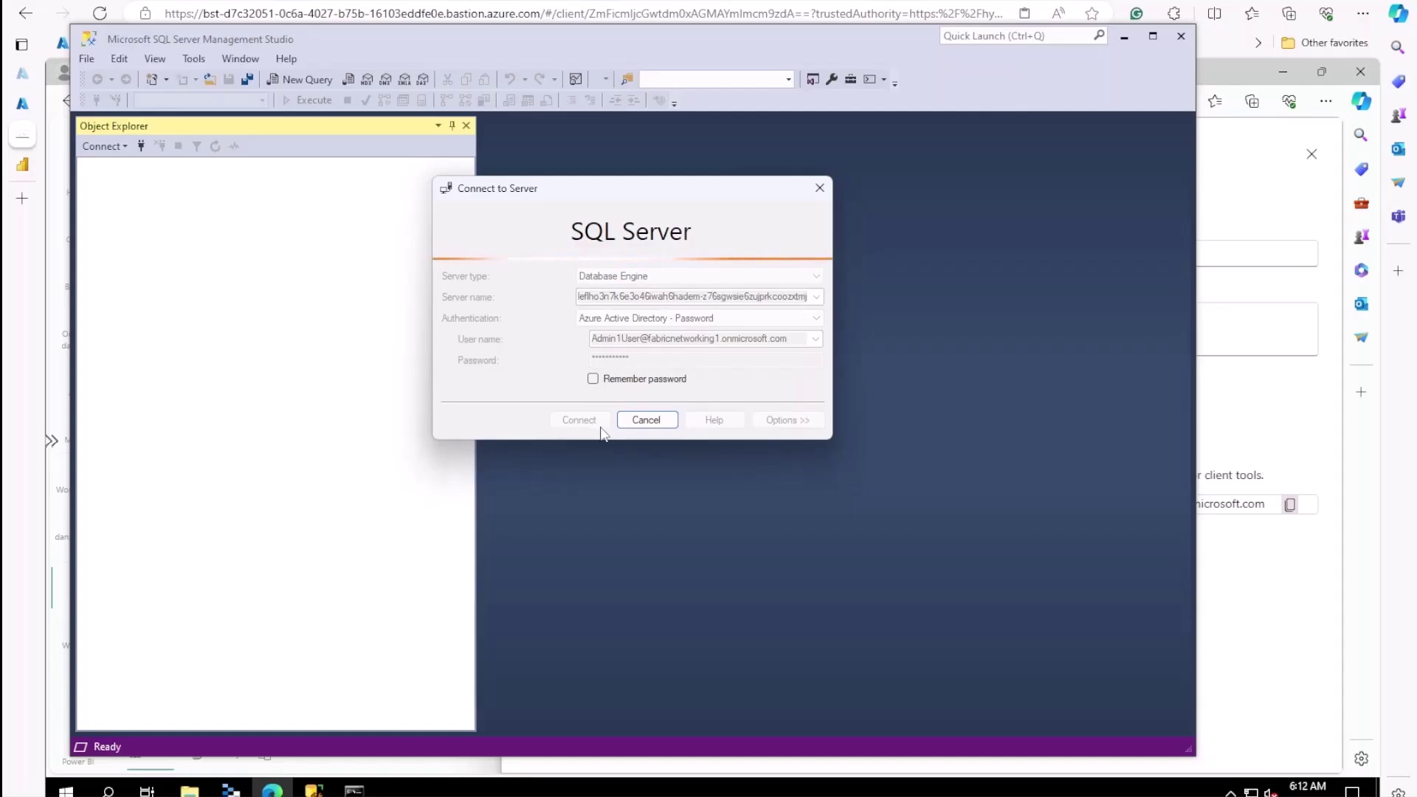